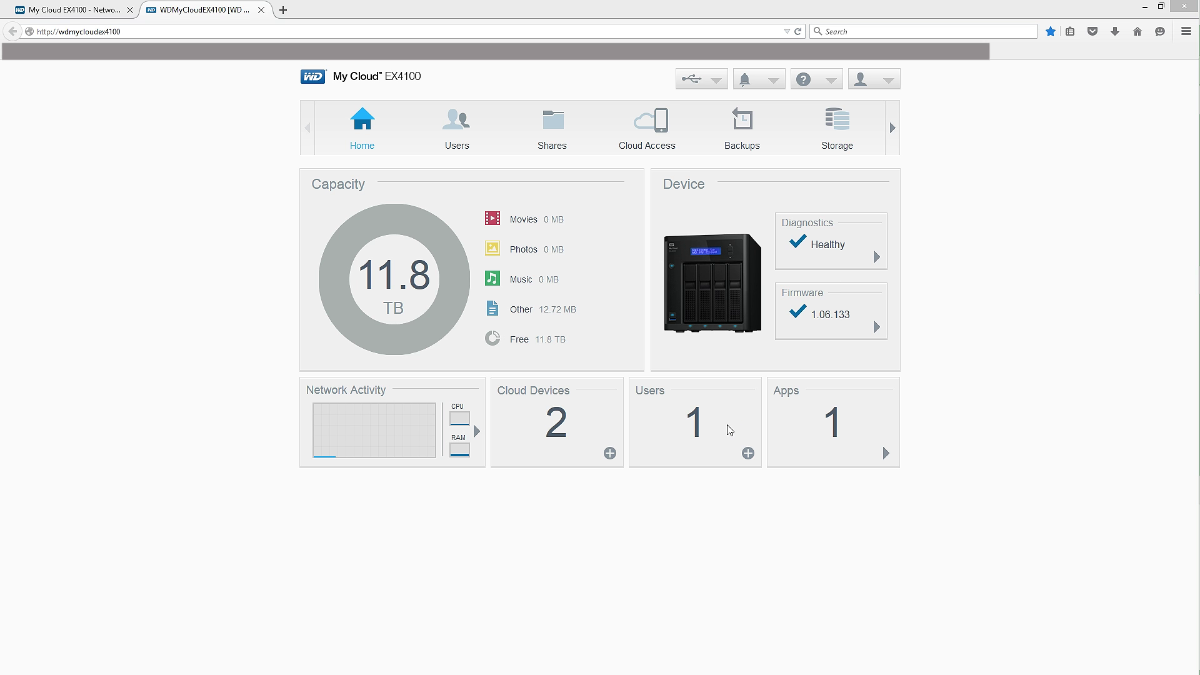
click(748, 453)
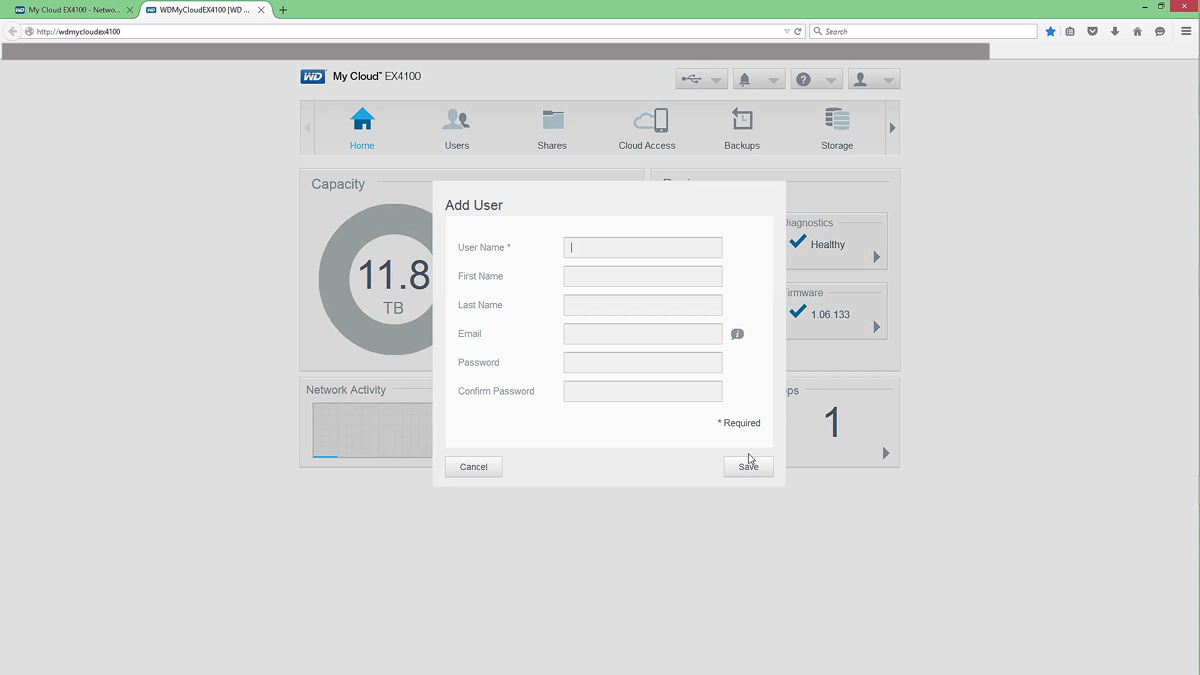
click(484, 468)
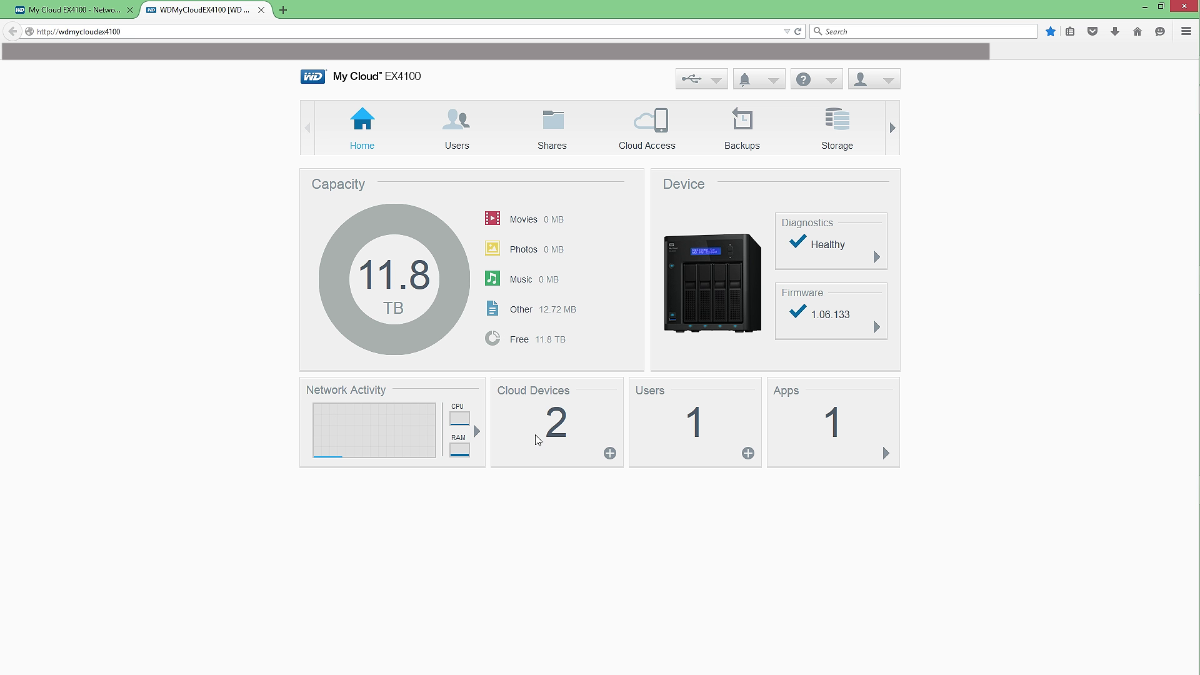
click(375, 430)
click(785, 479)
Step: Visit the Users page, check the share-access help topic, view Groups, then go to Shares
click(459, 128)
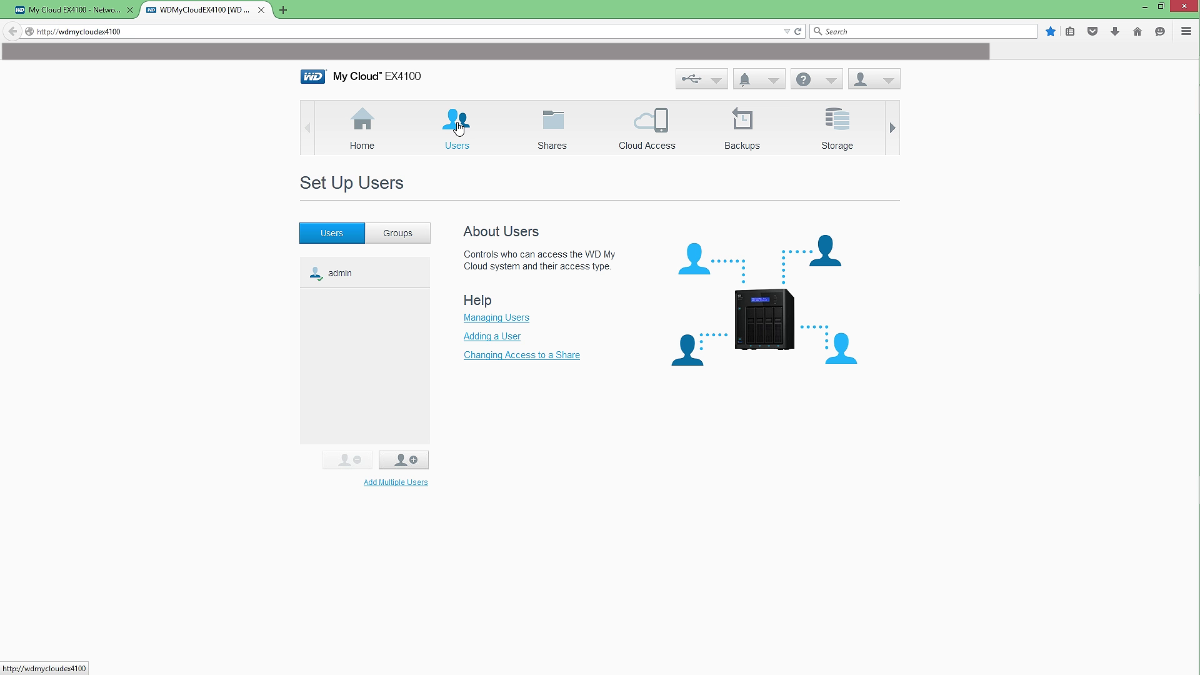
click(493, 357)
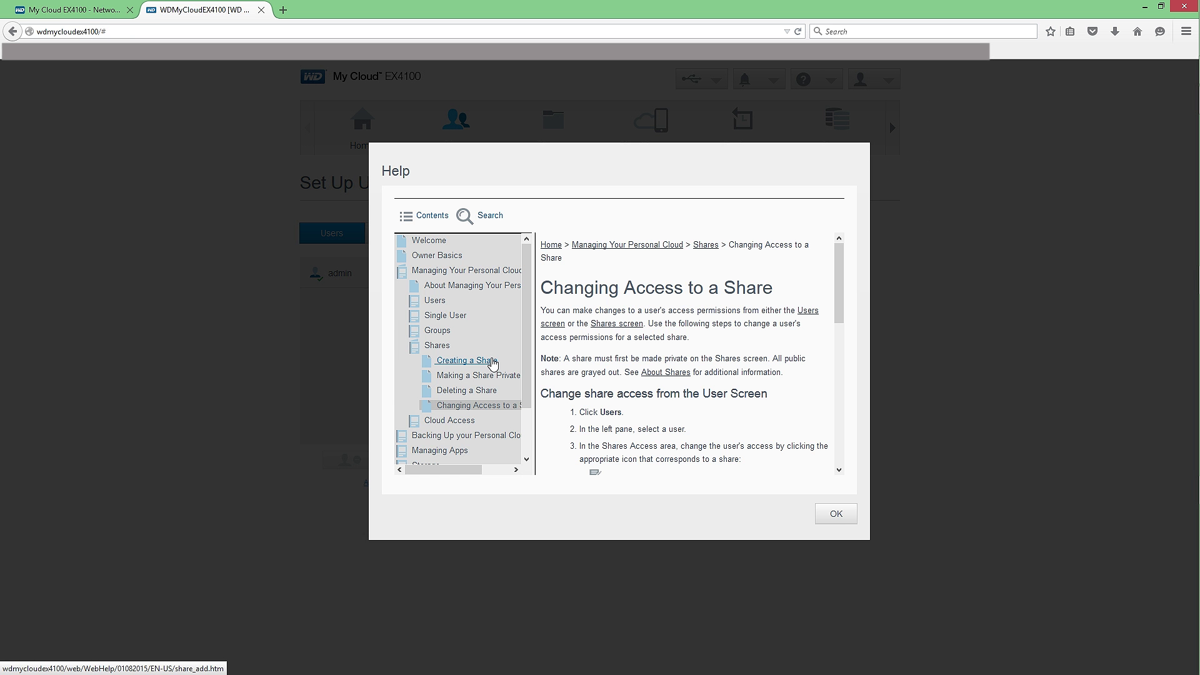
key(Escape)
click(396, 235)
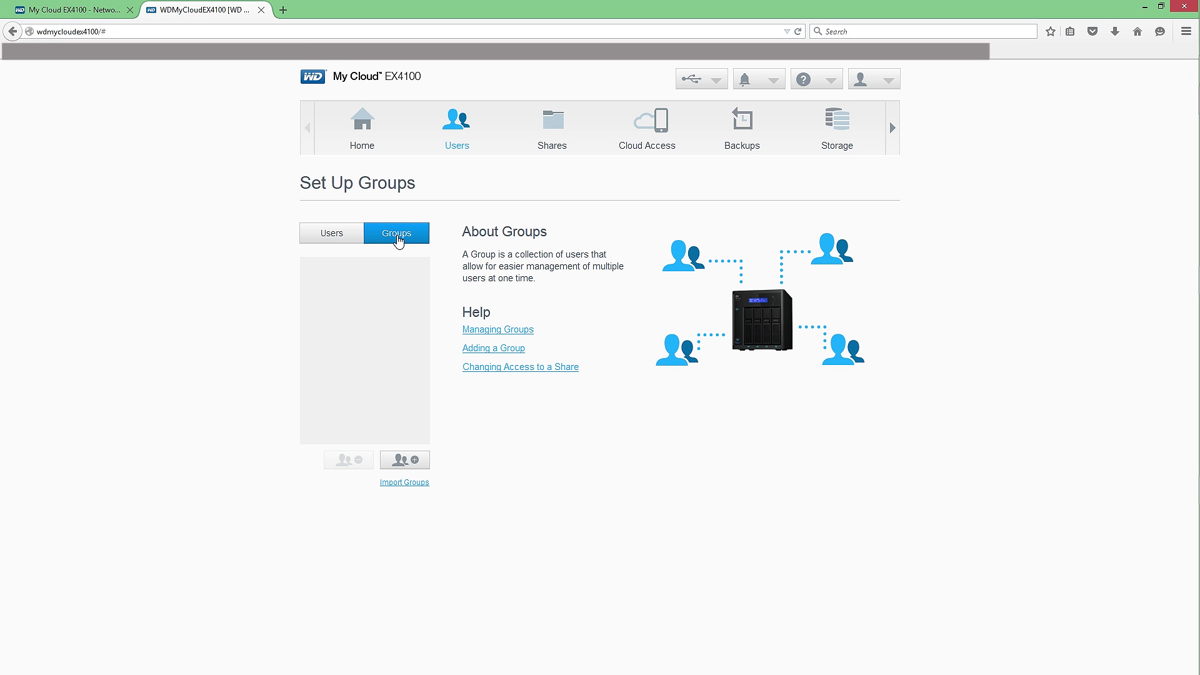
click(553, 139)
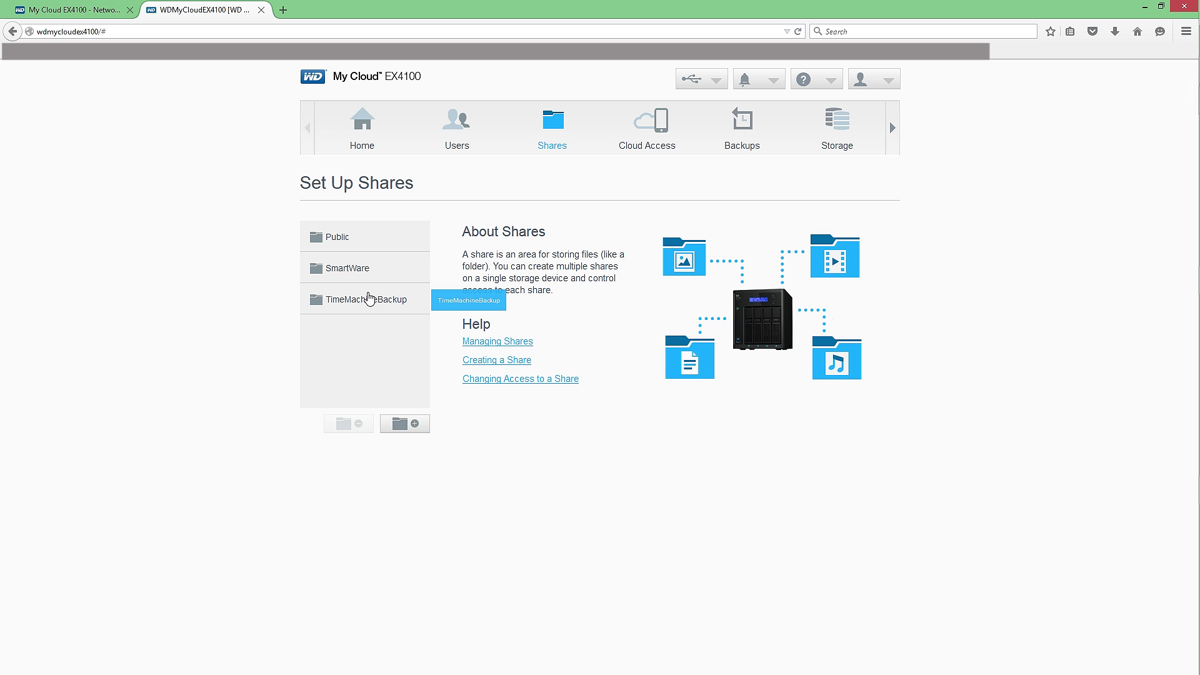
Step: Show the Public share's profile, switch its Public access on, and start adding a new share
click(370, 242)
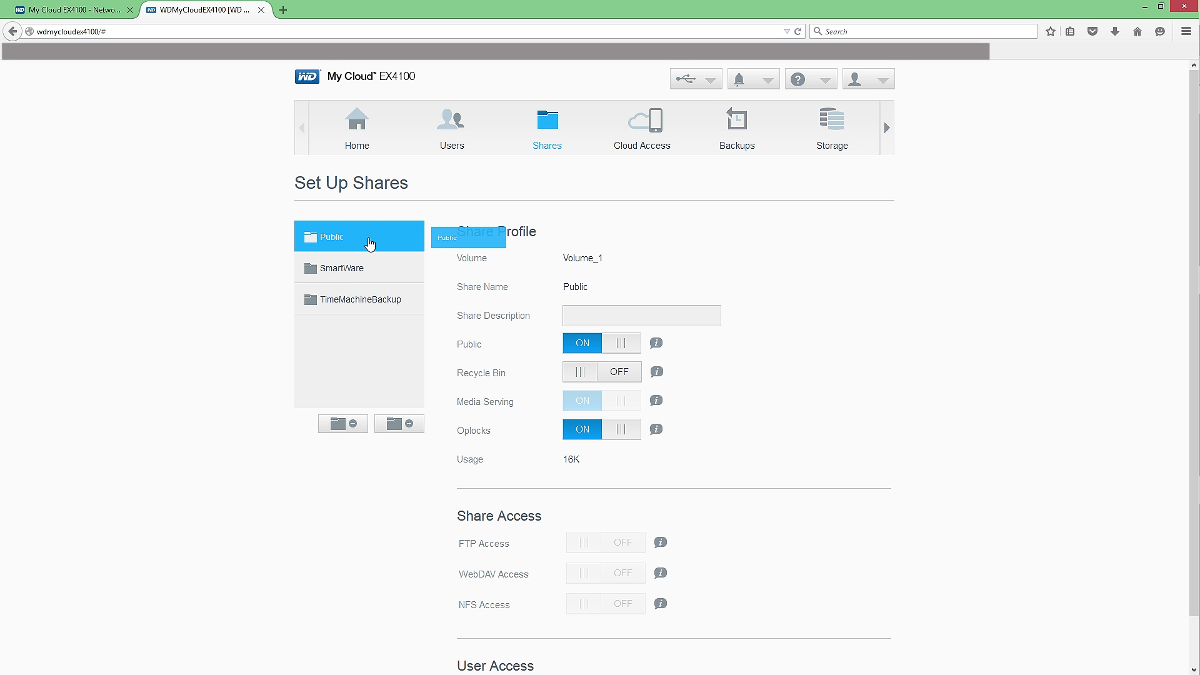
click(612, 345)
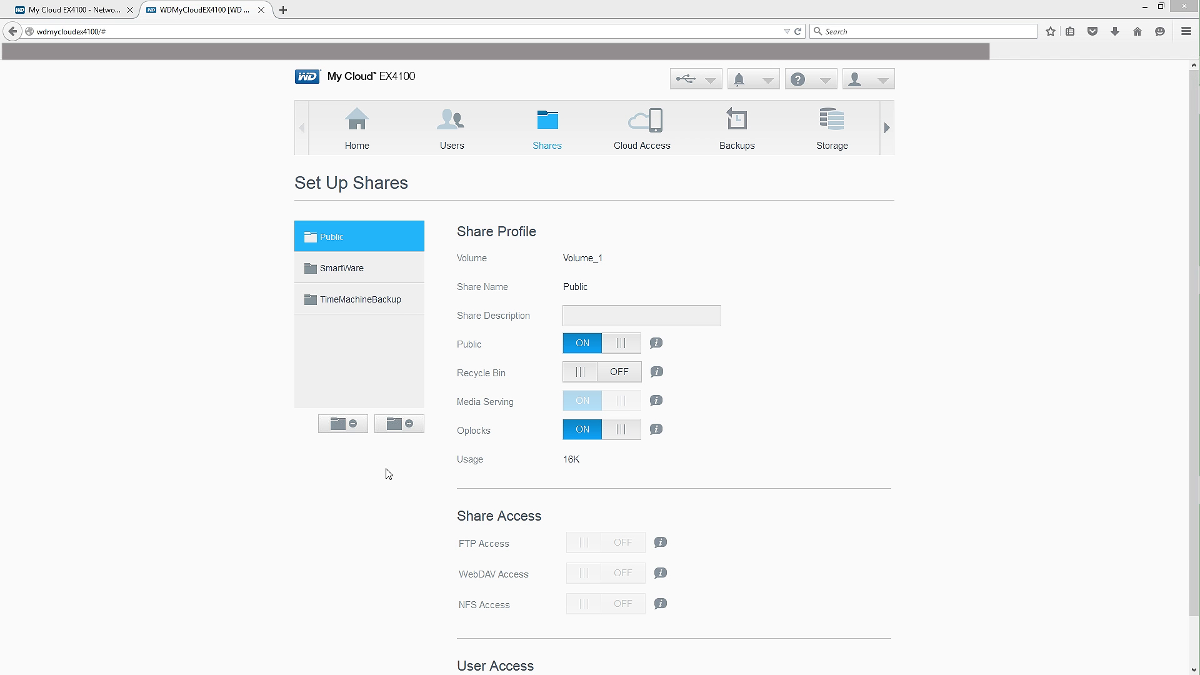
click(405, 425)
text(m)
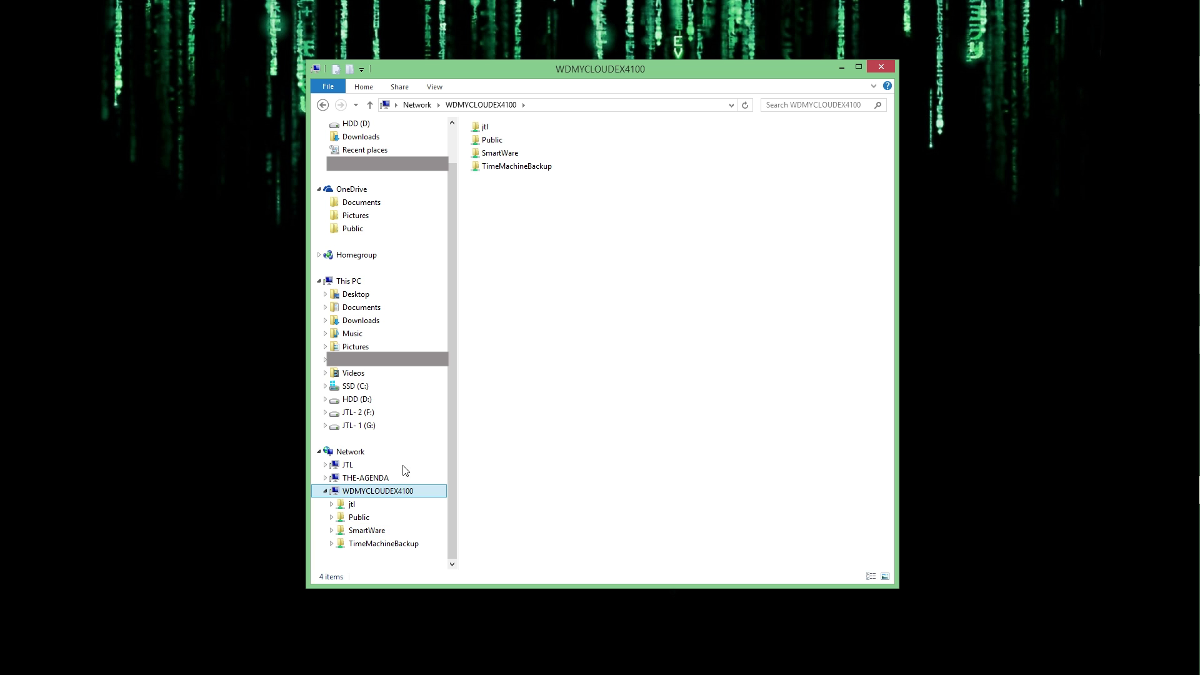
Step: Create a new folder named Photos inside the jtl share on WDMYCLOUDEX4100
double_click(488, 127)
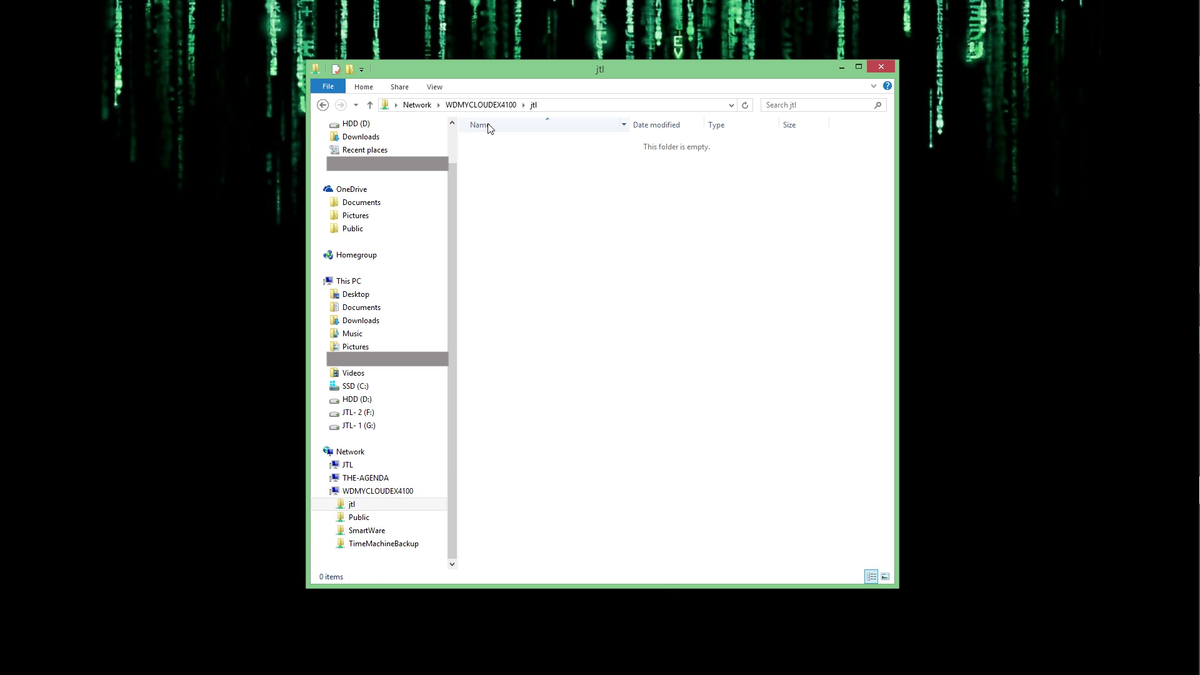
key(ctrl+shift+n)
text(Photos)
key(Return)
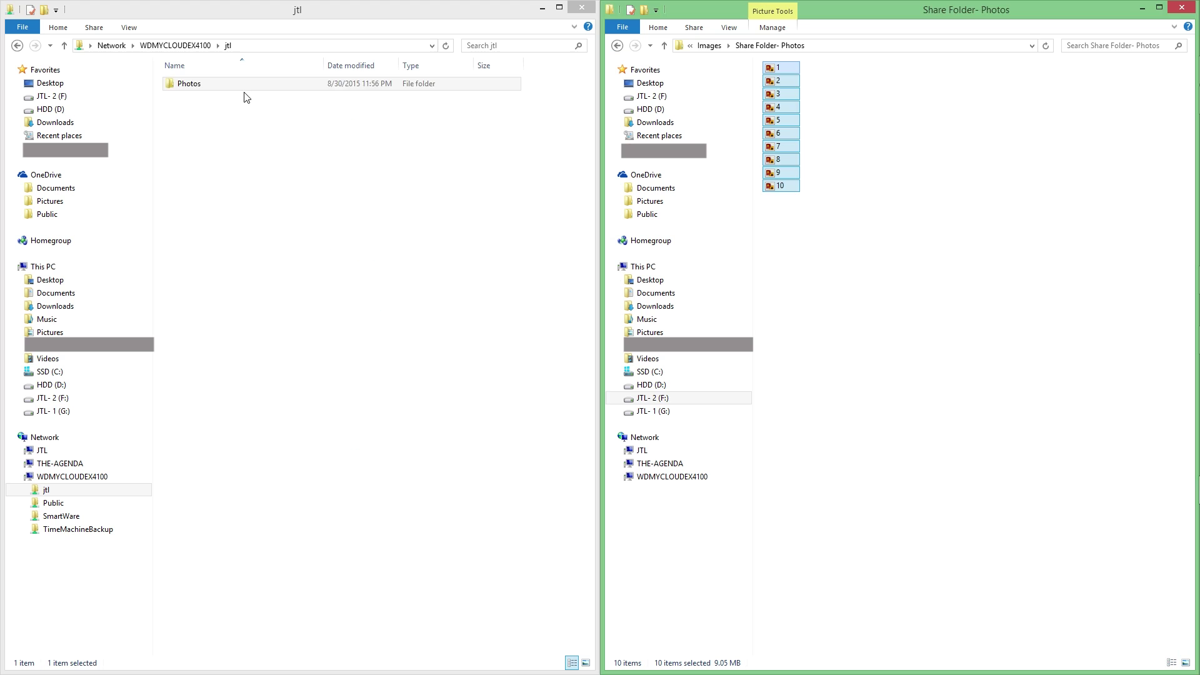
Step: Copy the ten photos into the Photos folder and open the first one
double_click(243, 85)
drag(780, 94, 366, 174)
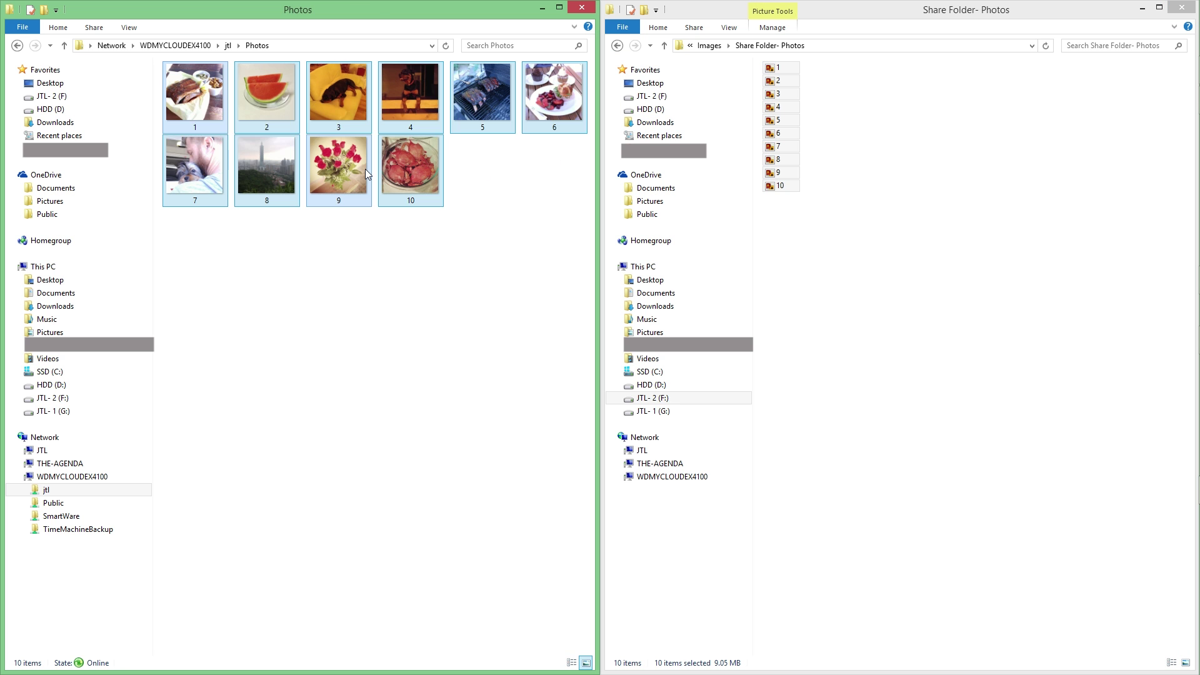
double_click(201, 103)
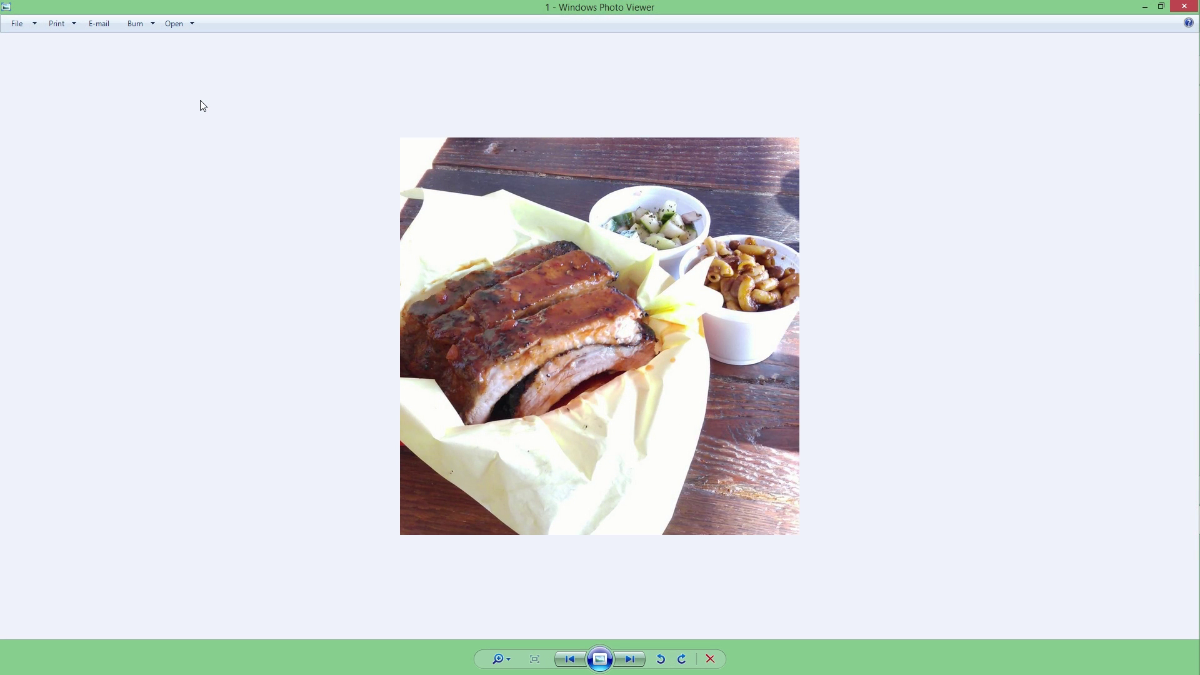
Step: Advance to the next photo, then go to the dashboard's Cloud Access configuration
key(Right)
key(Right)
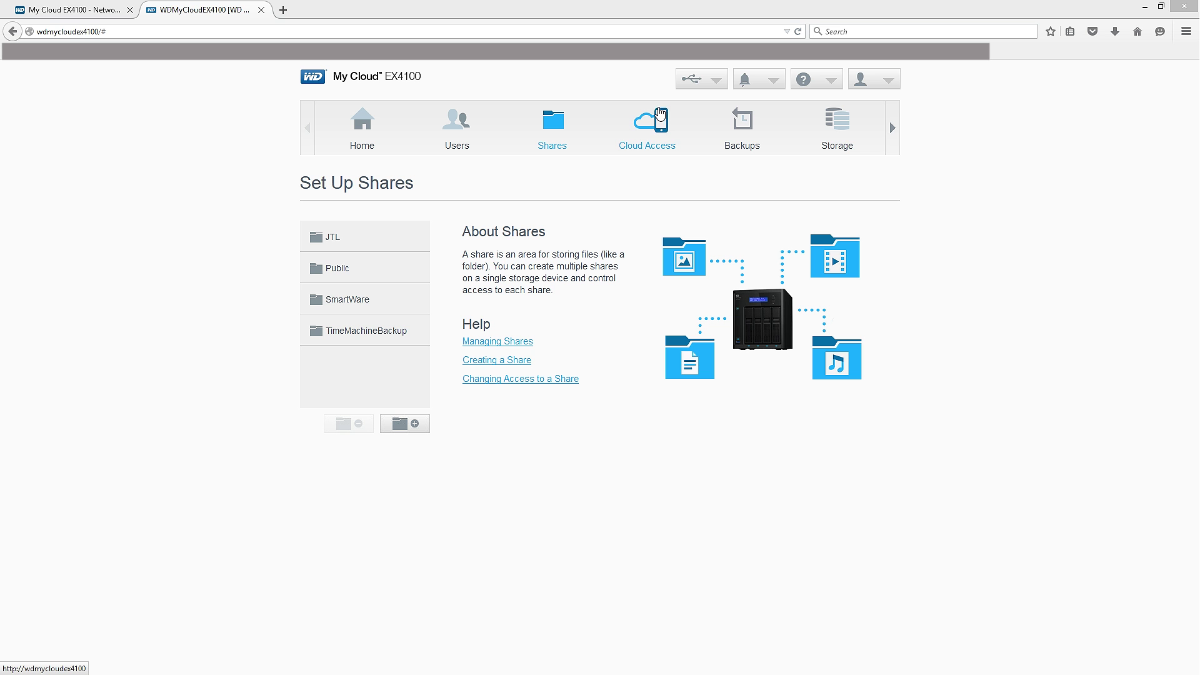
click(653, 127)
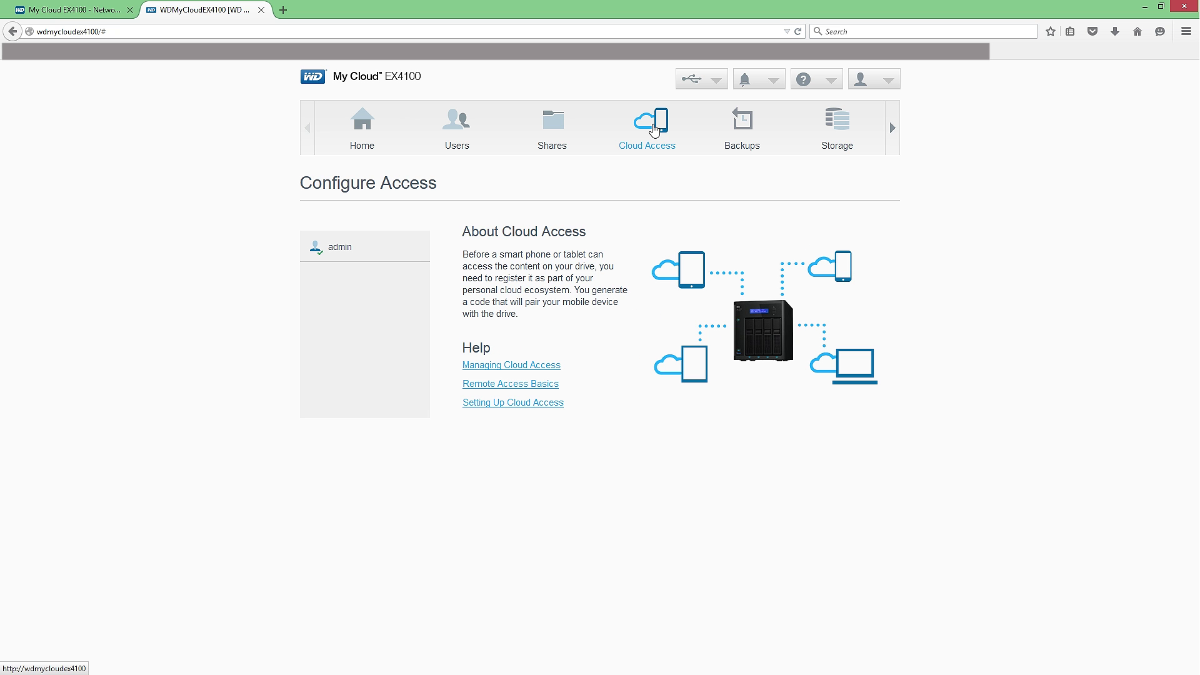
Step: On the Backups page, preview and cancel a USB backup job, then view Remote and Internal options
click(739, 128)
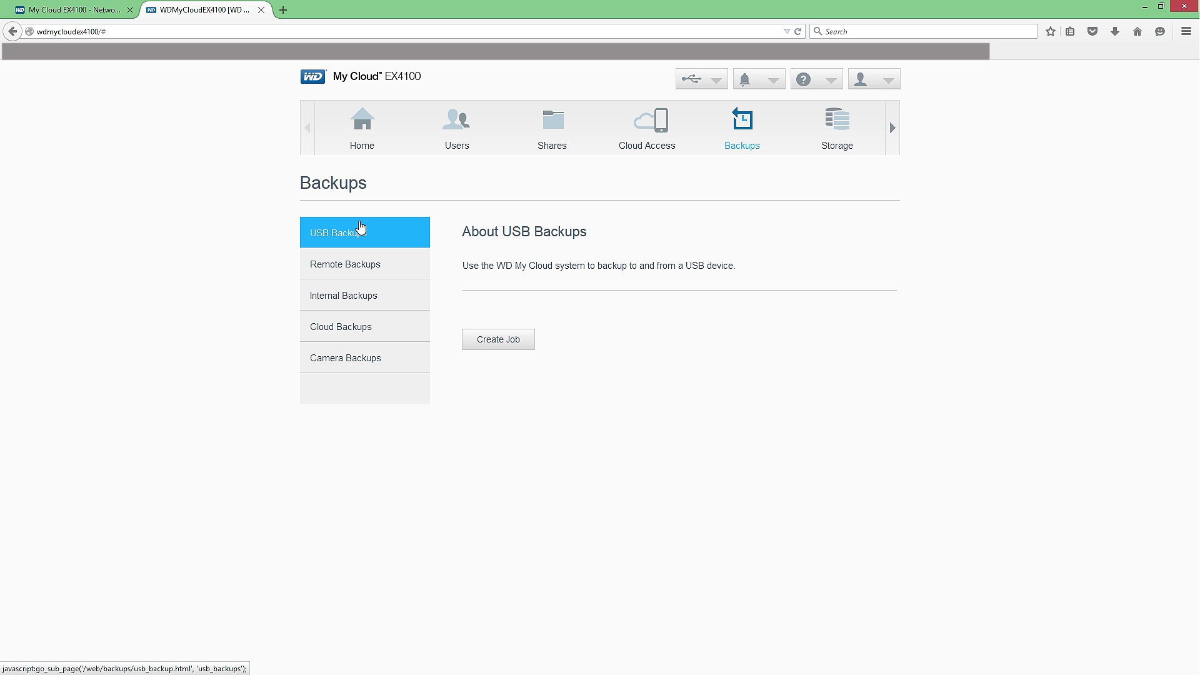
click(526, 340)
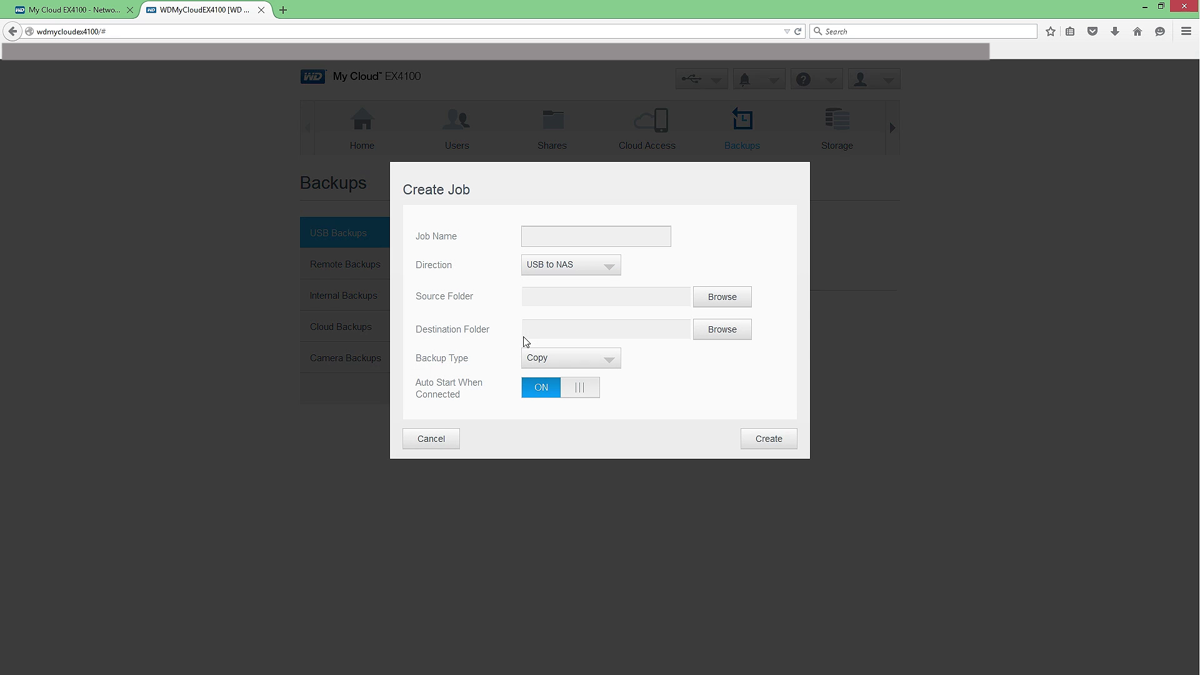
key(Escape)
click(381, 267)
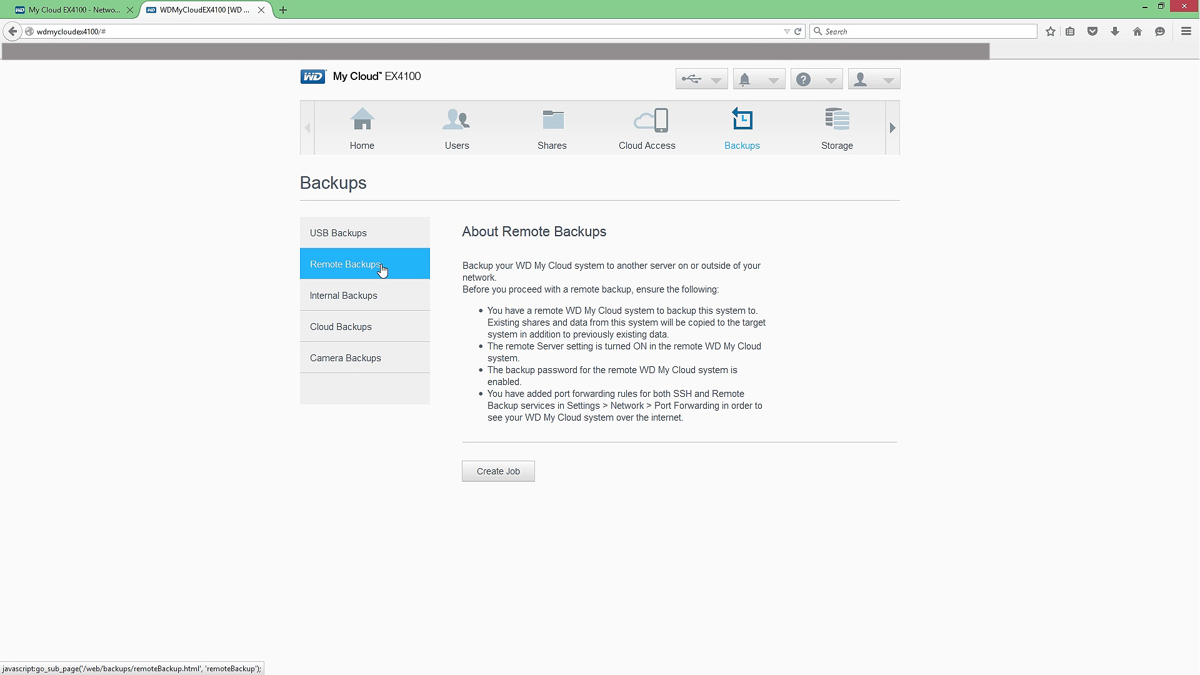
click(379, 294)
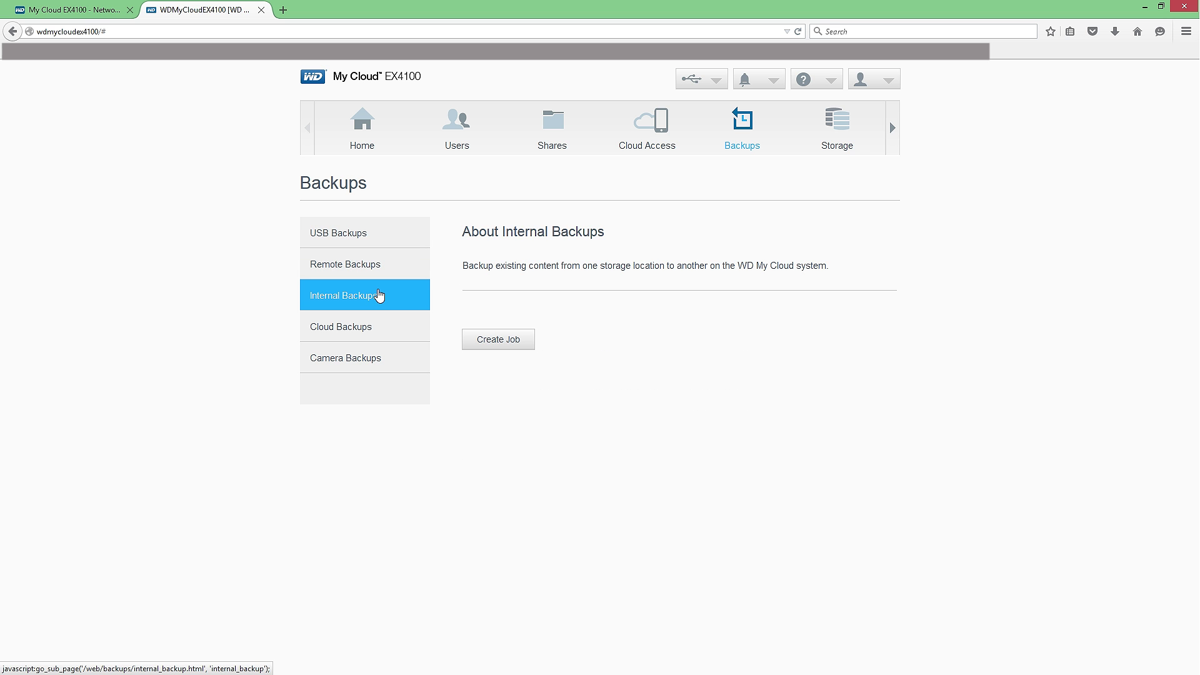
Step: Preview and cancel an internal backup job, view Cloud and Camera backups, then go to Storage
click(492, 340)
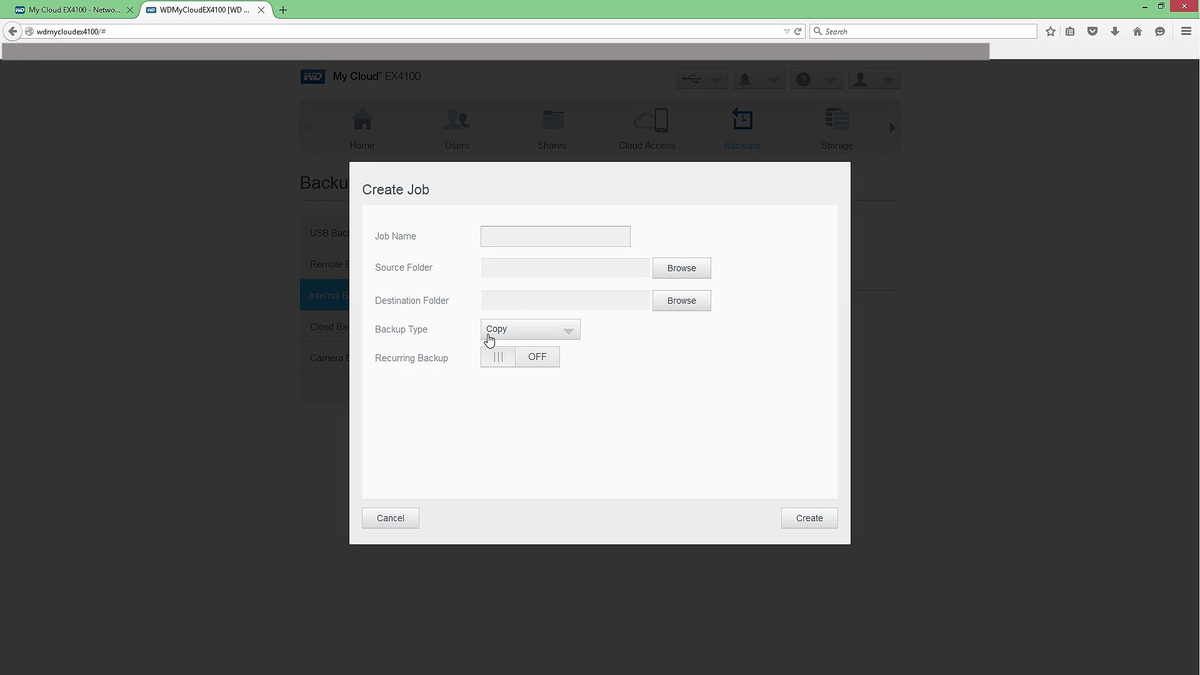
key(Escape)
click(399, 334)
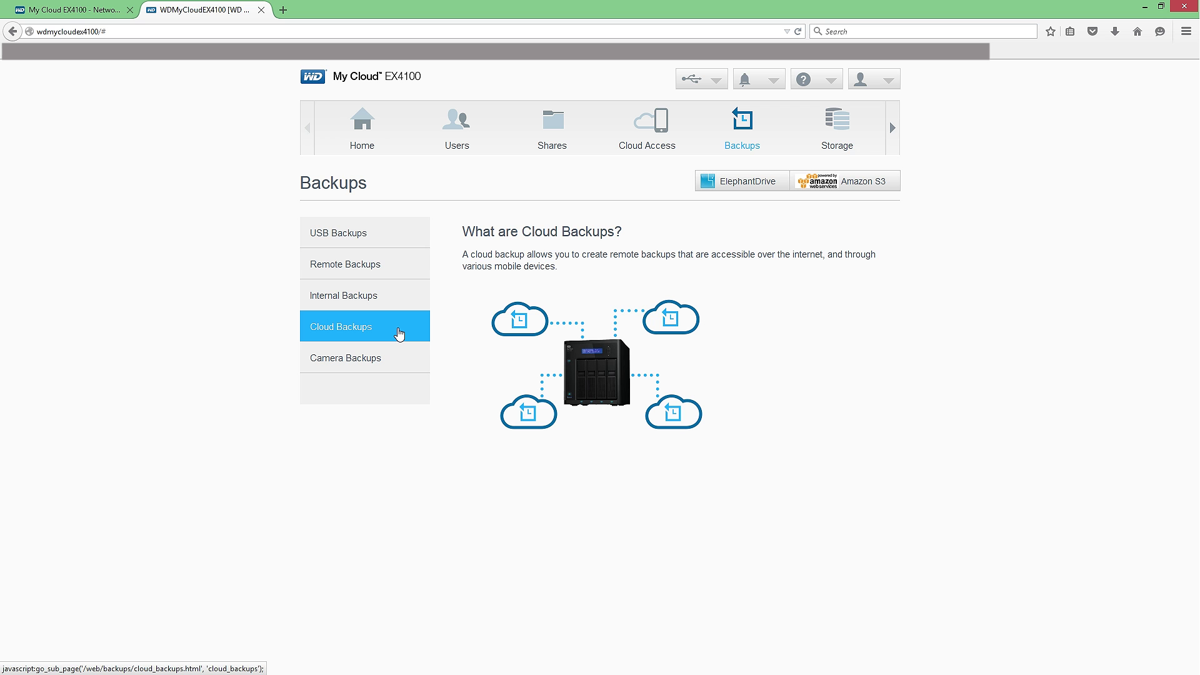
click(398, 363)
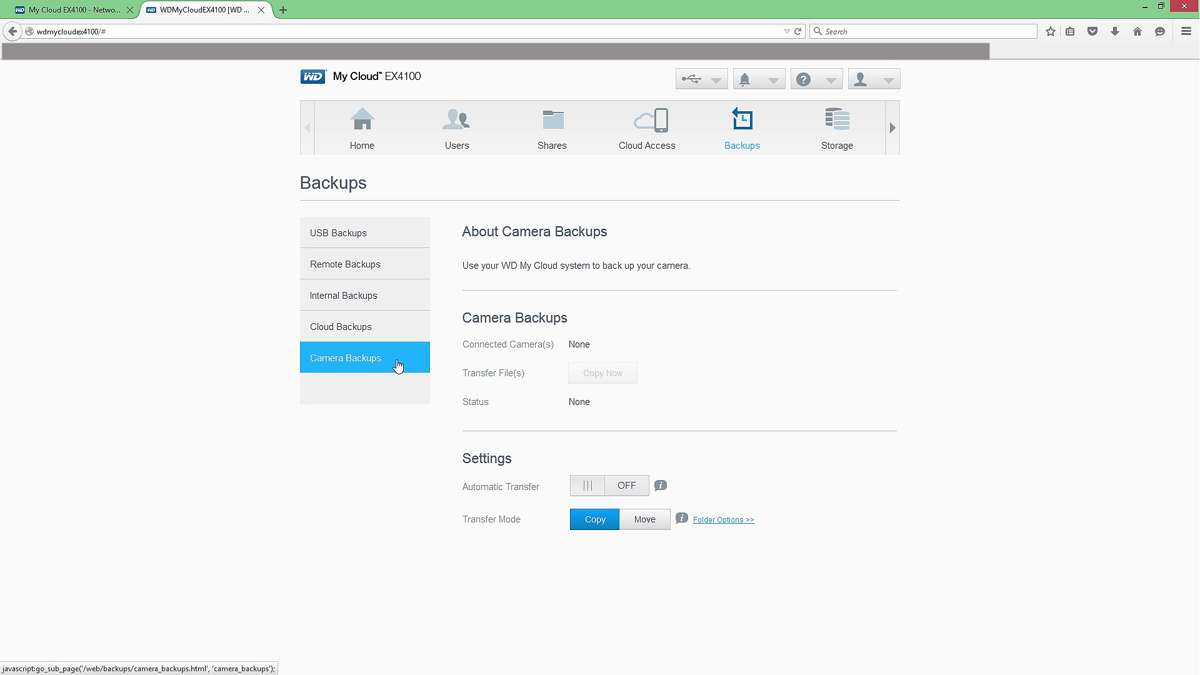
click(841, 119)
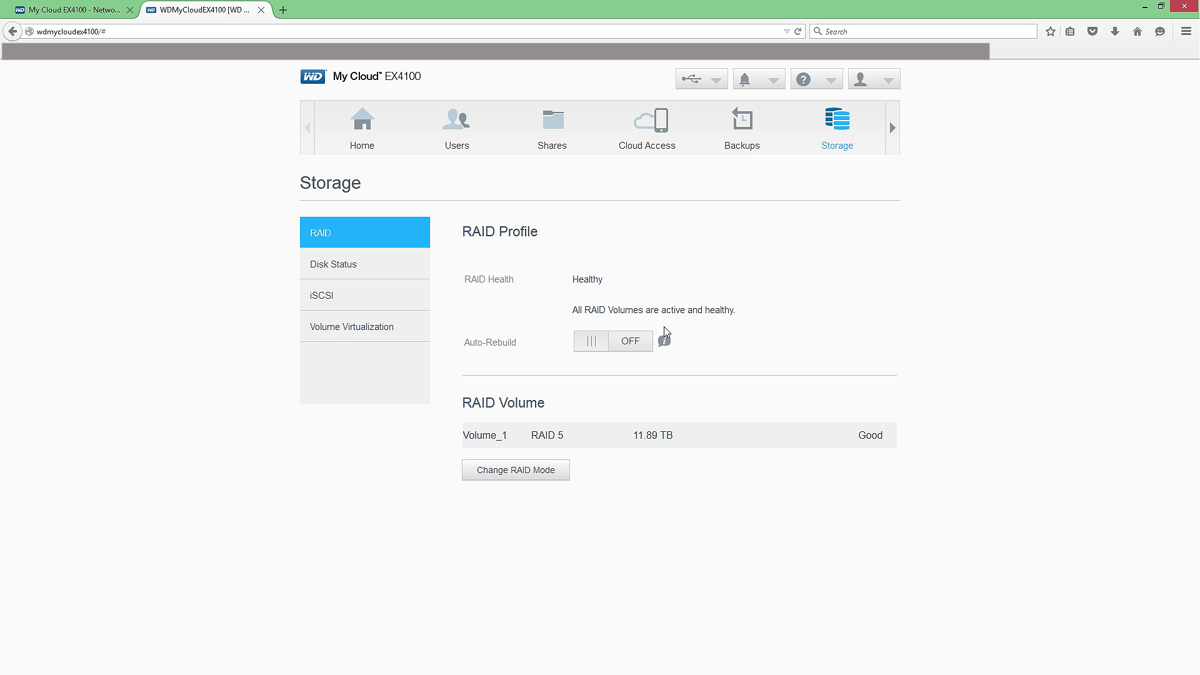
Step: Start a RAID mode change and acknowledge the RAID change warning
mouse_move(663, 349)
click(538, 473)
click(719, 313)
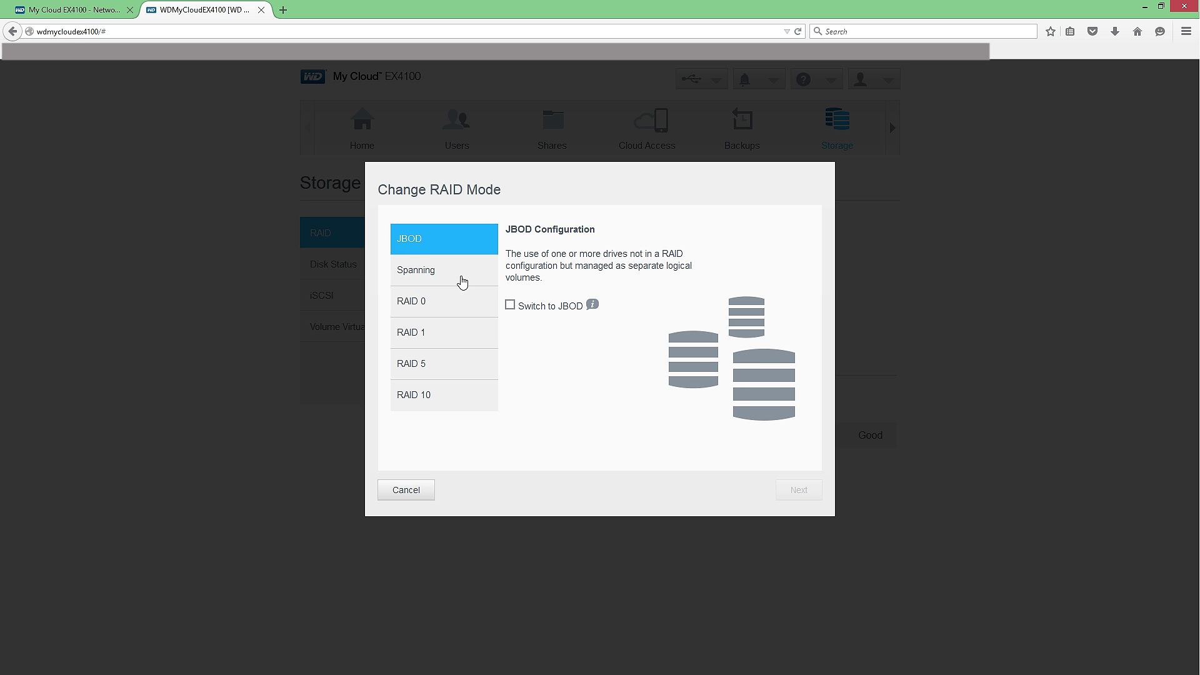
Step: Review the Spanning, RAID 0, 1, 5 and 10 descriptions, cancel unchanged, and open Disk Status
click(462, 281)
click(456, 302)
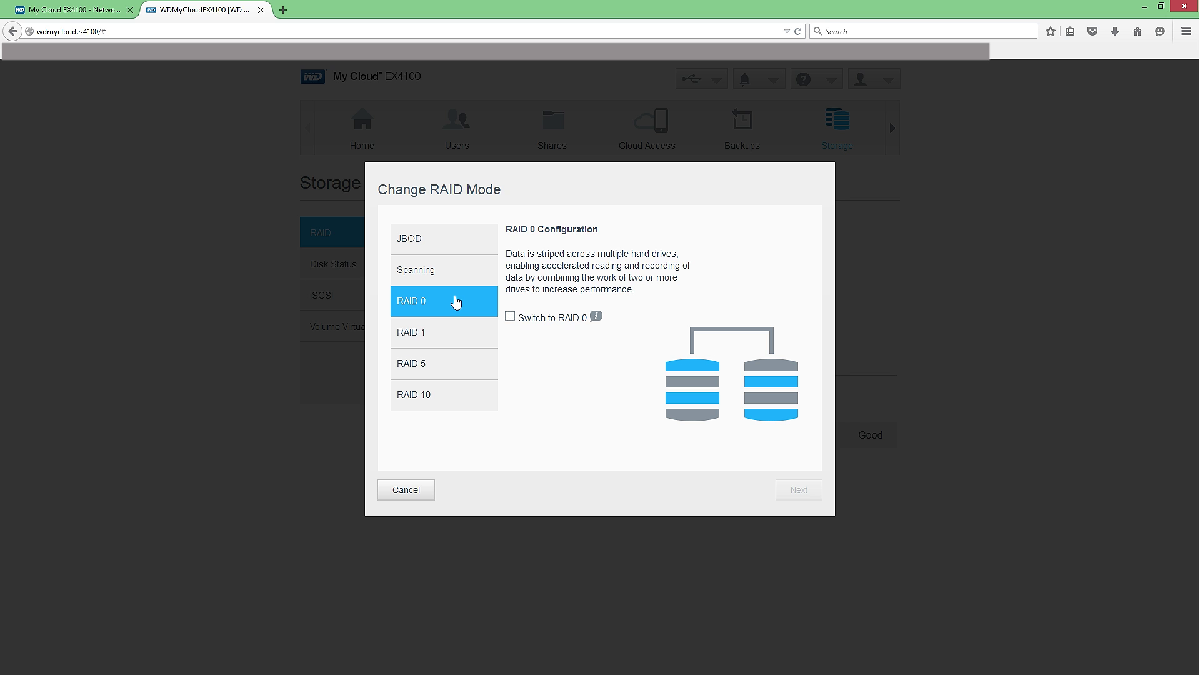
click(454, 334)
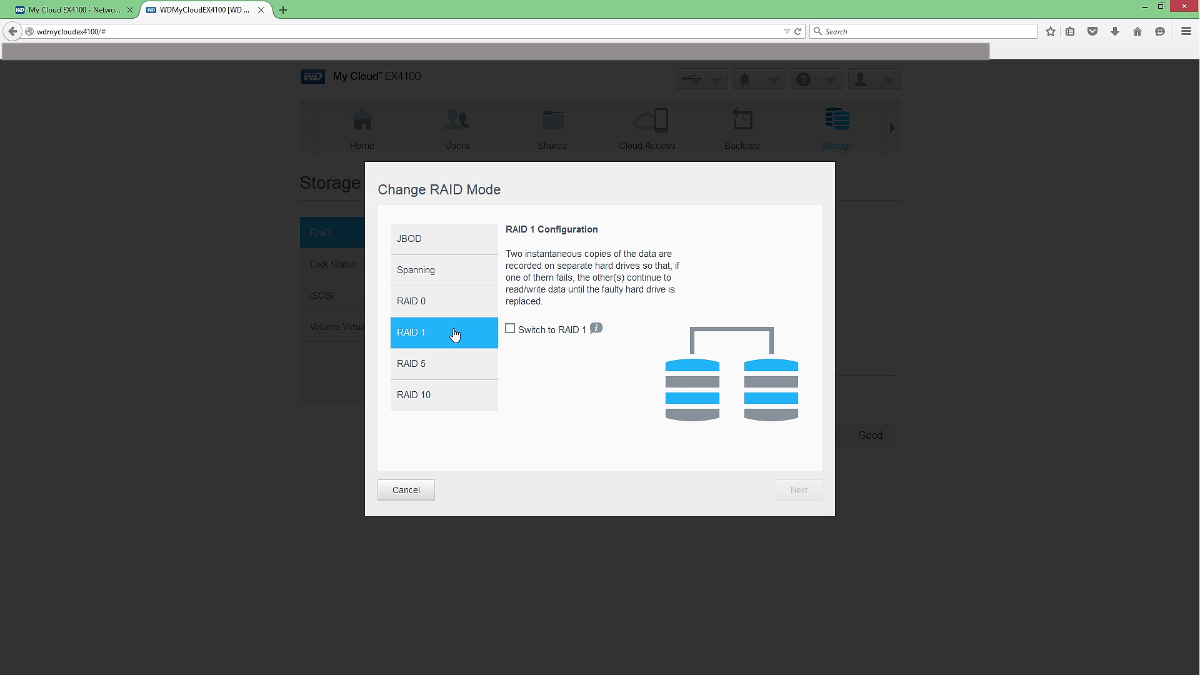
click(457, 363)
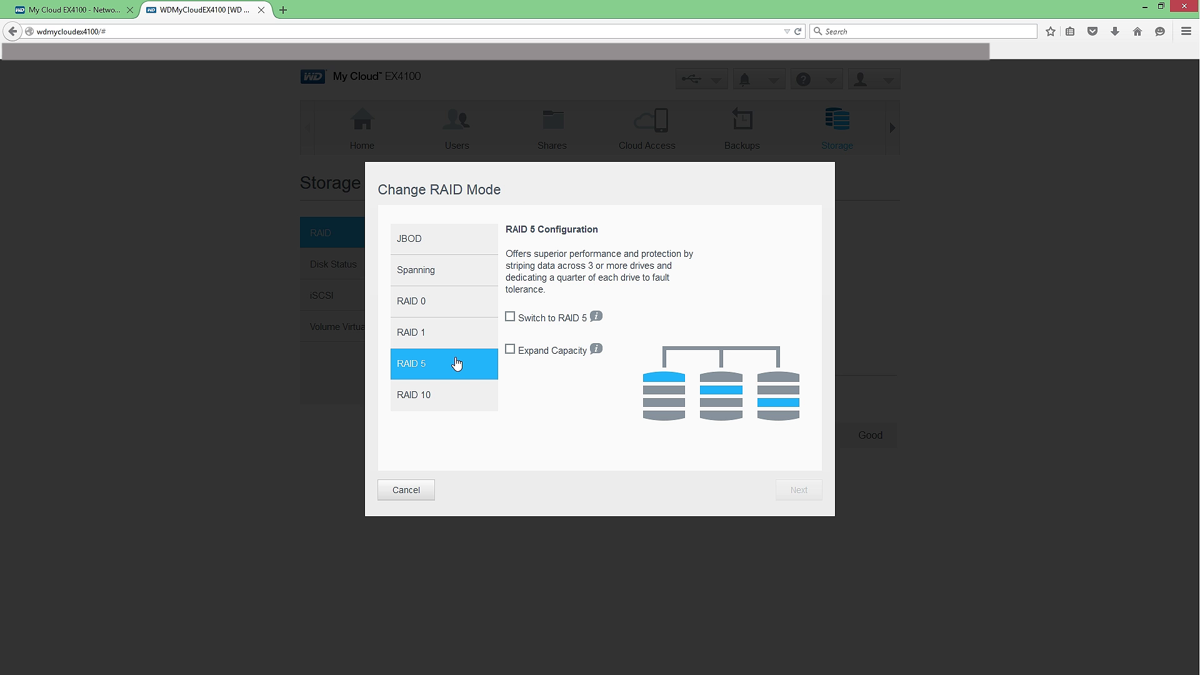
mouse_move(597, 319)
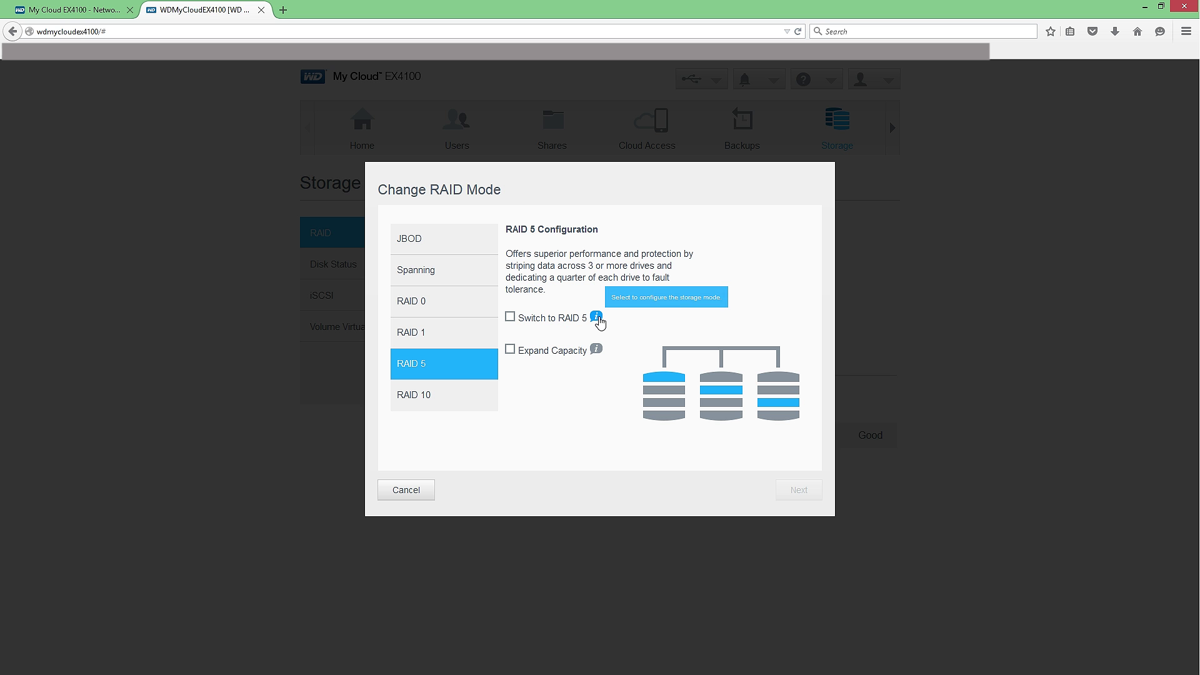
mouse_move(597, 351)
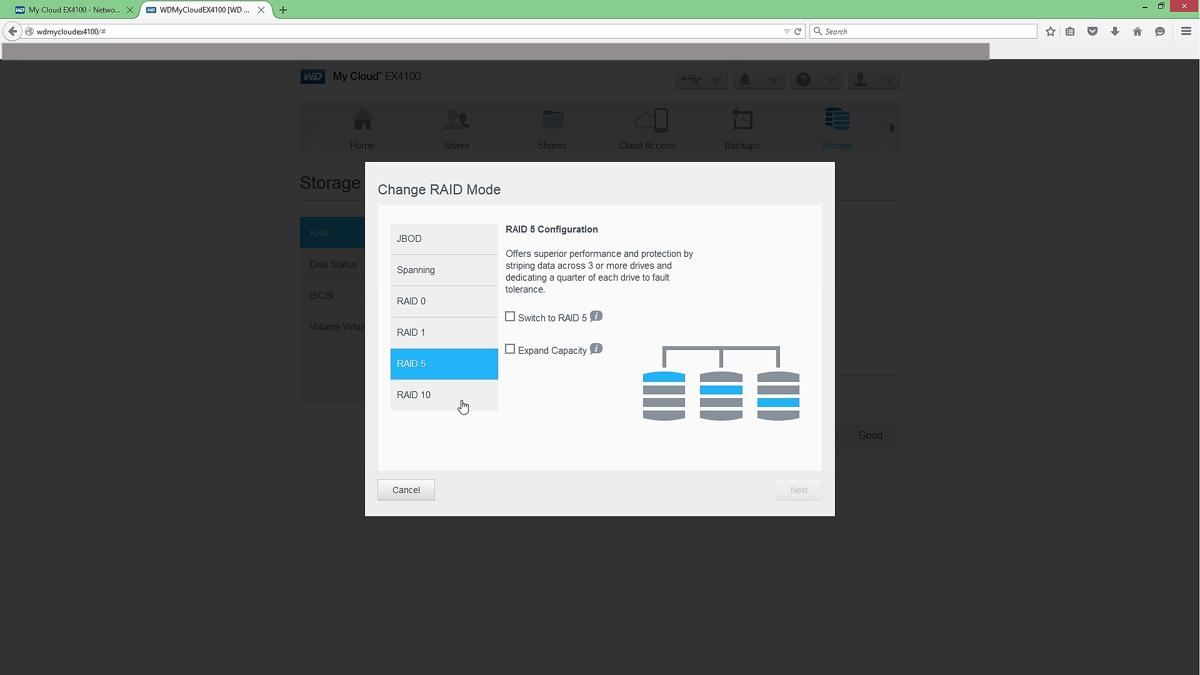
click(462, 405)
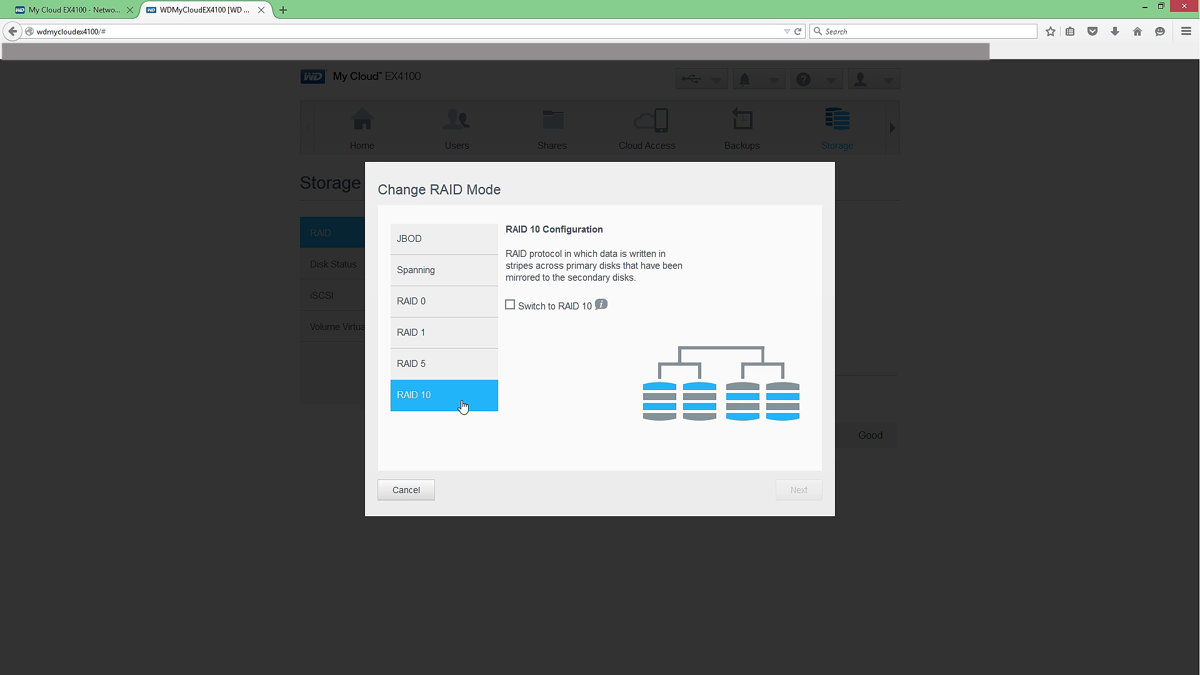
key(Escape)
click(350, 264)
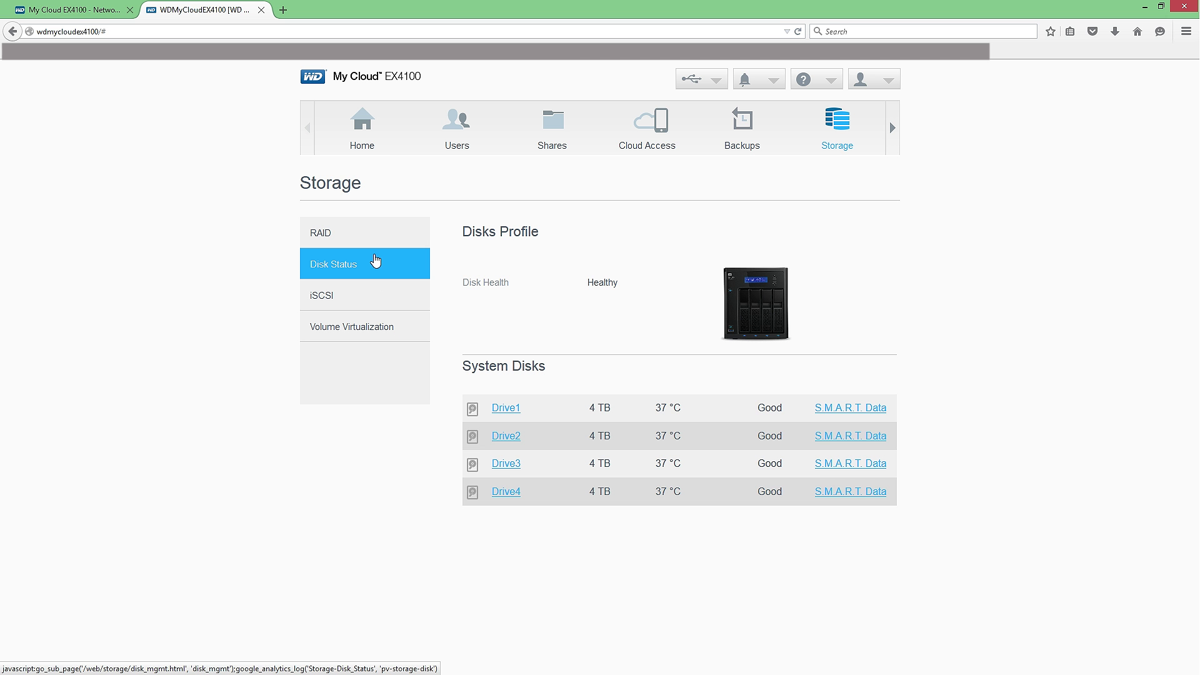
Step: View the iSCSI targets and Volume Virtualization pages, starting a virtualized volume creation
click(383, 299)
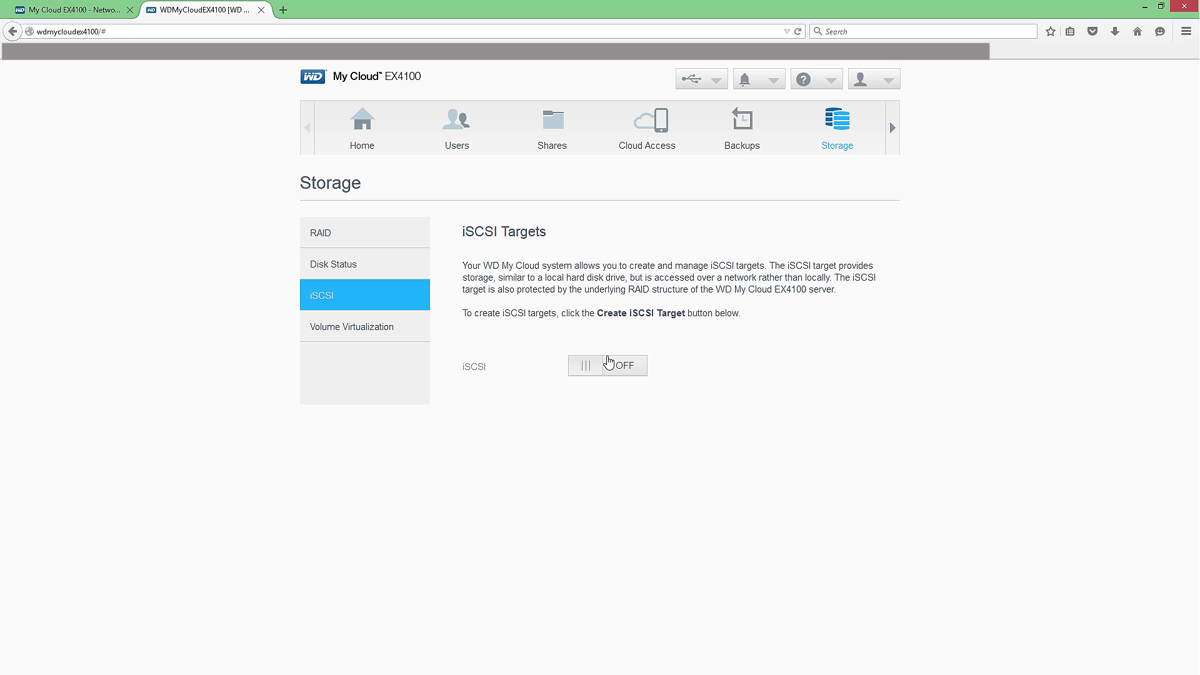
click(383, 336)
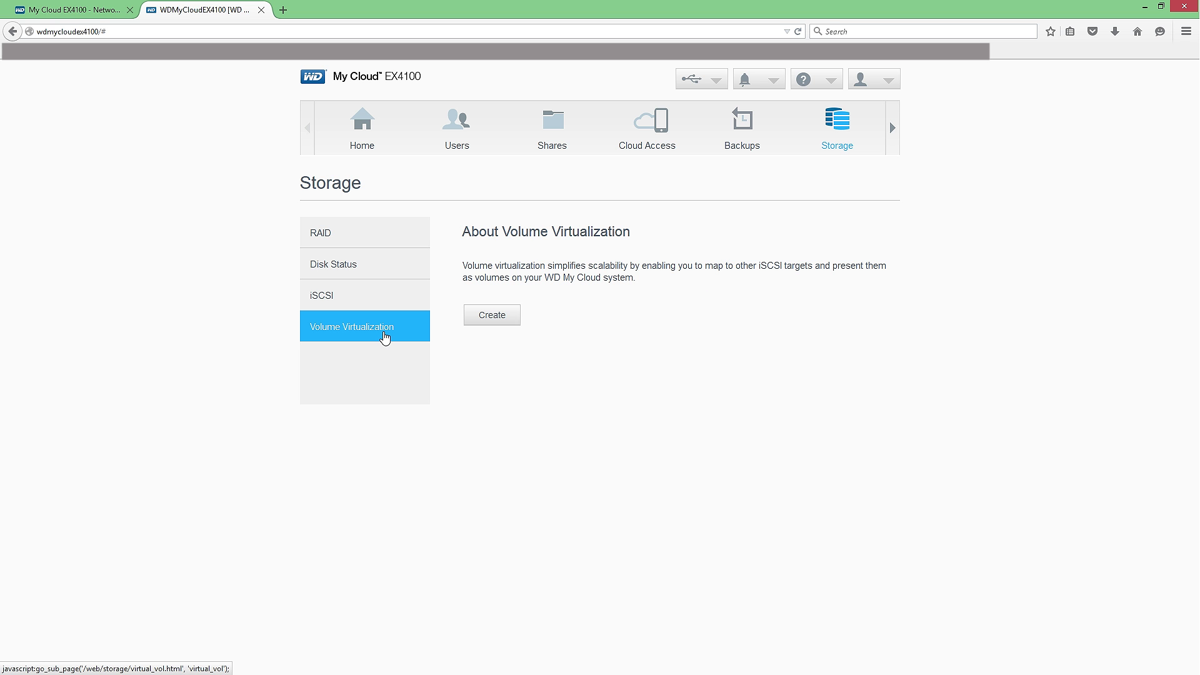
click(491, 316)
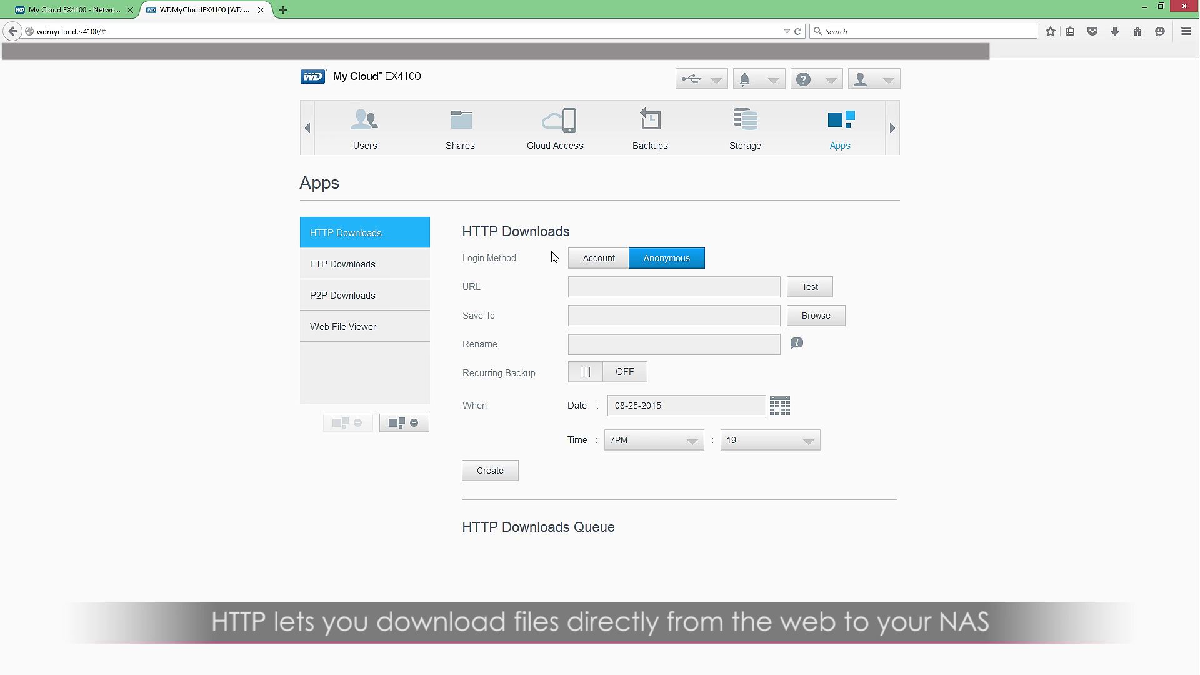
Step: Look at the FTP Downloads and P2P Downloads settings, then open the Web File Viewer
click(405, 268)
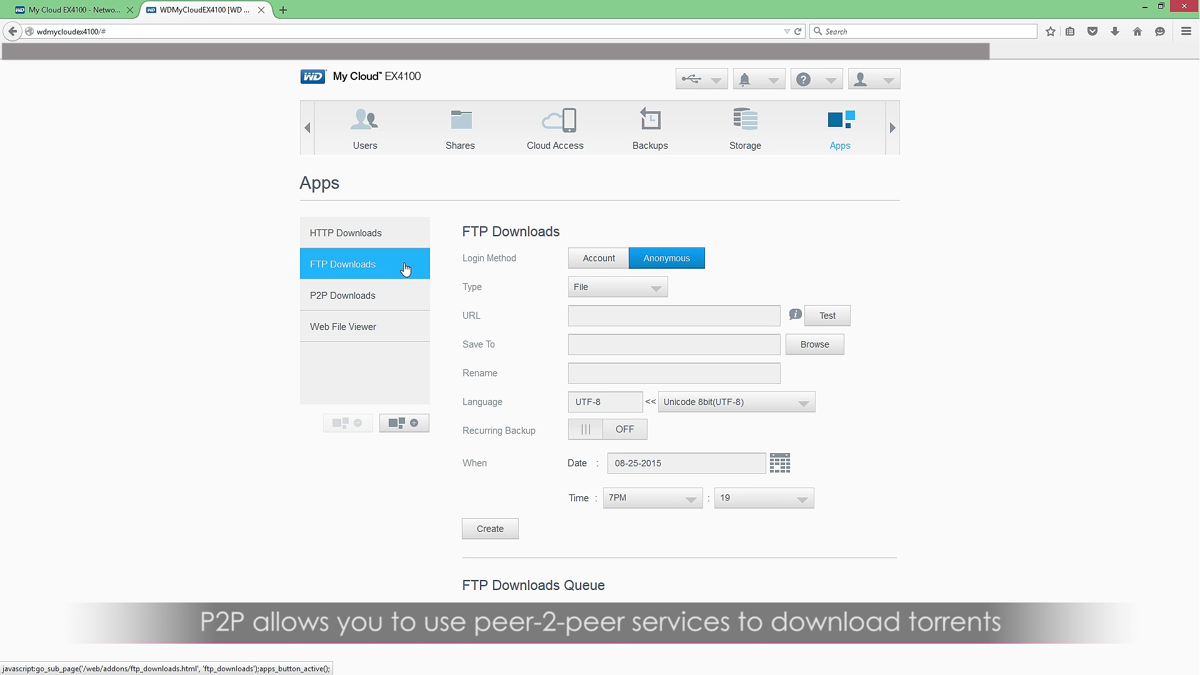
click(395, 297)
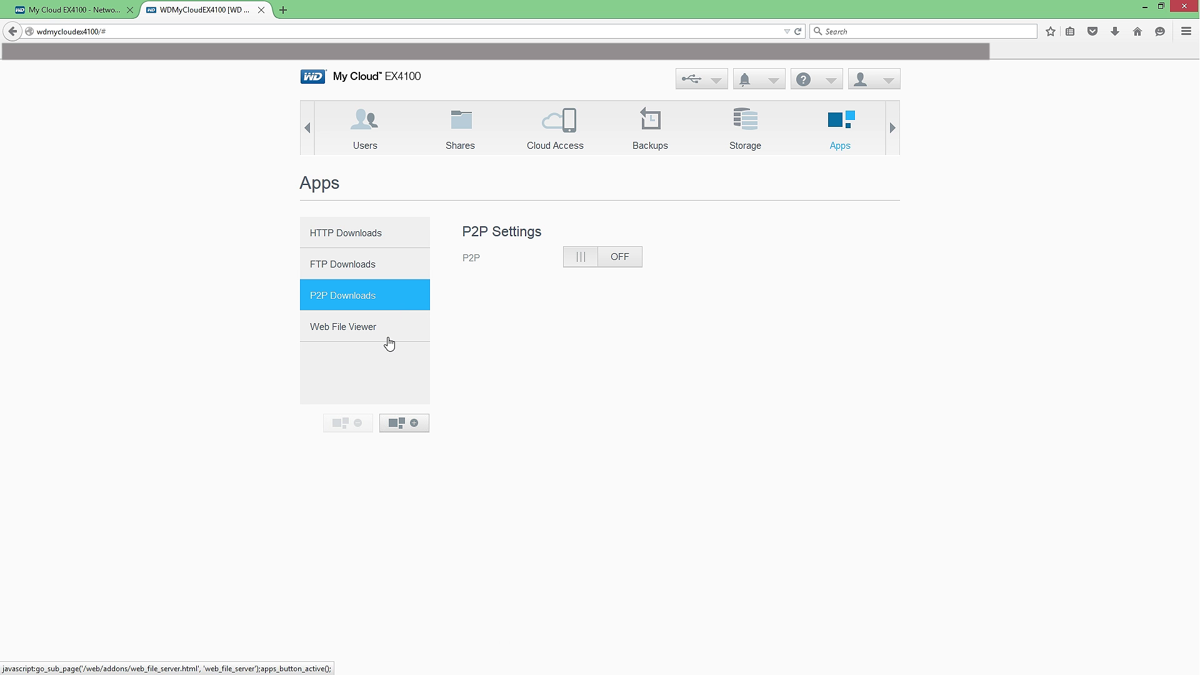
click(388, 342)
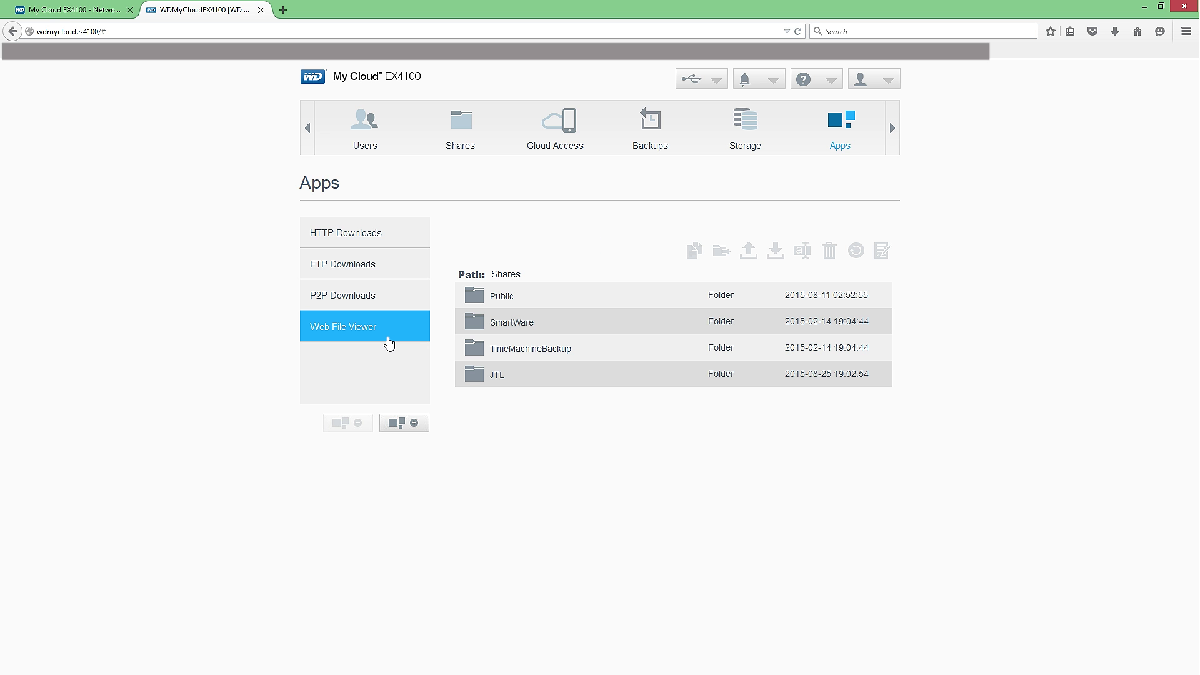
Step: Browse into JTL > Photos and bring up the file options for 1.PNG
double_click(526, 375)
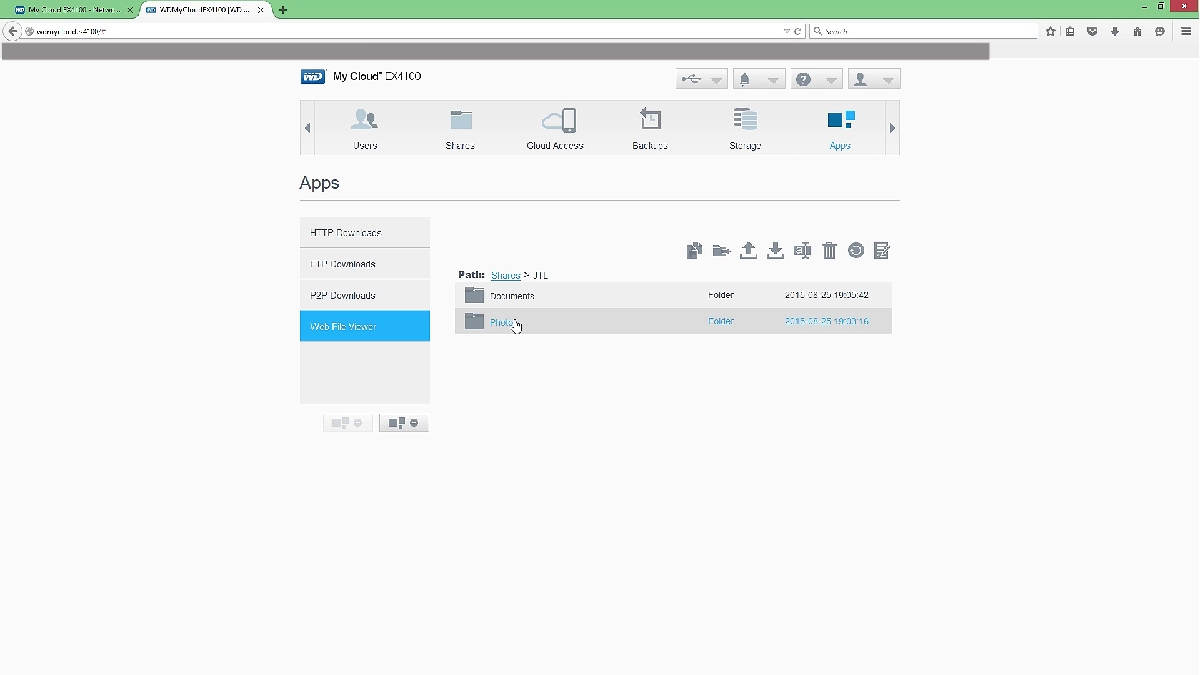
double_click(515, 324)
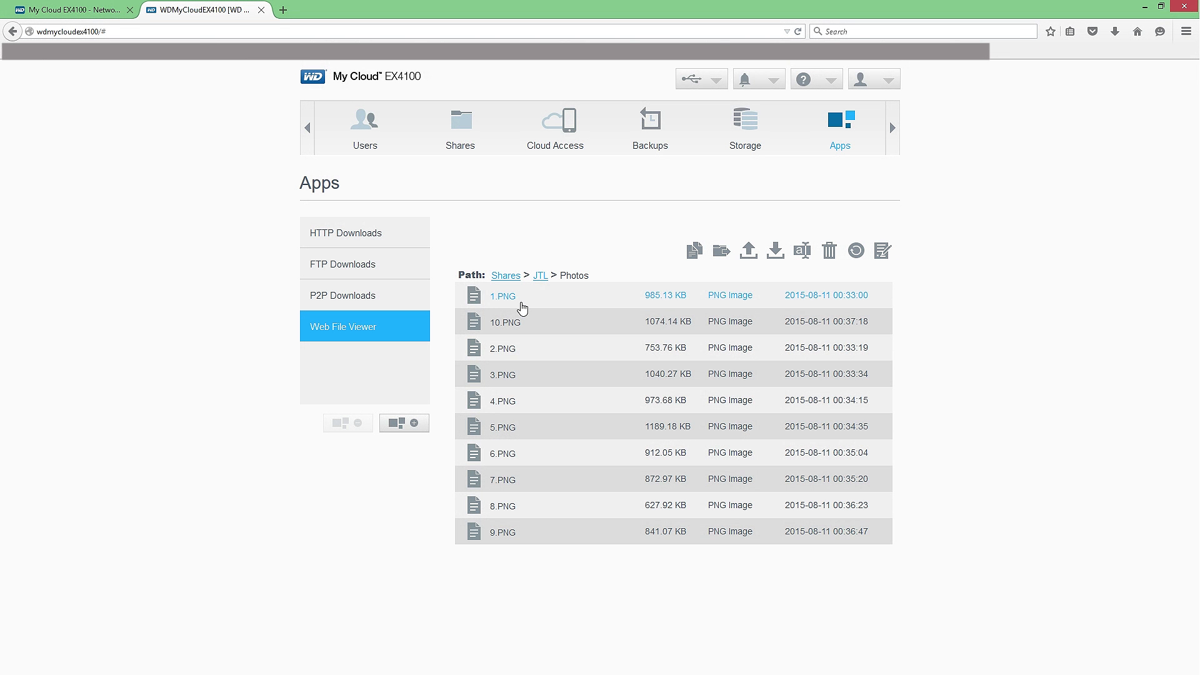
right_click(524, 303)
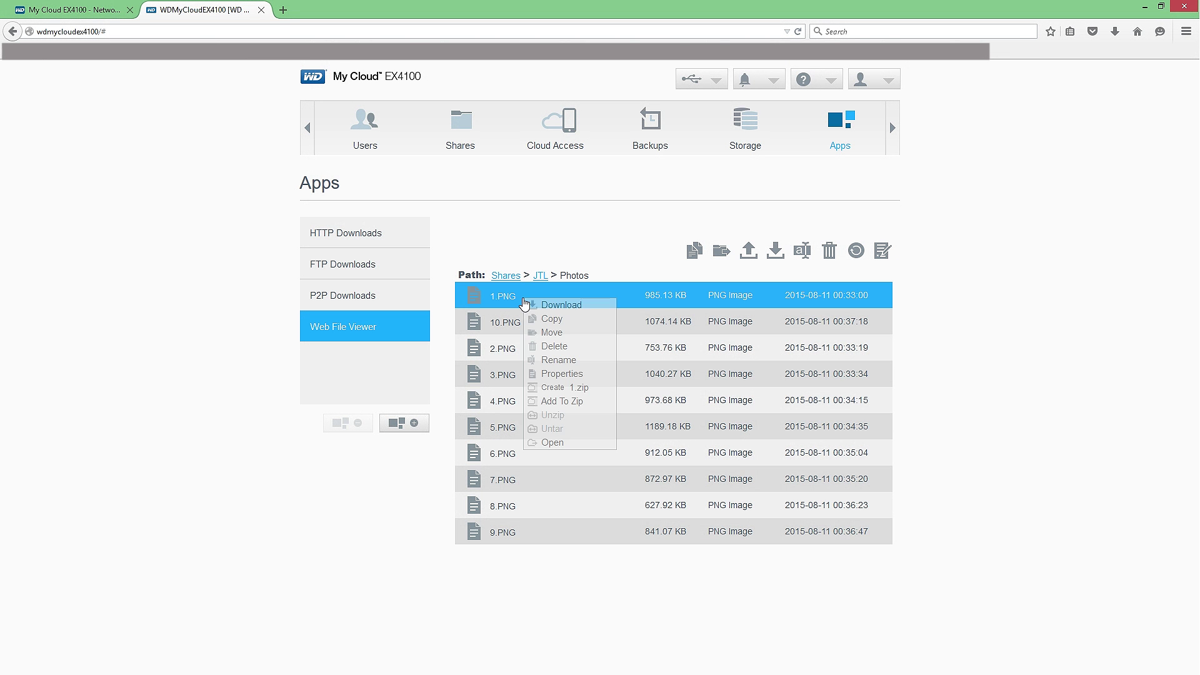
Step: Pick Dropbox from the Available Apps list, install it, and view its app details
click(405, 424)
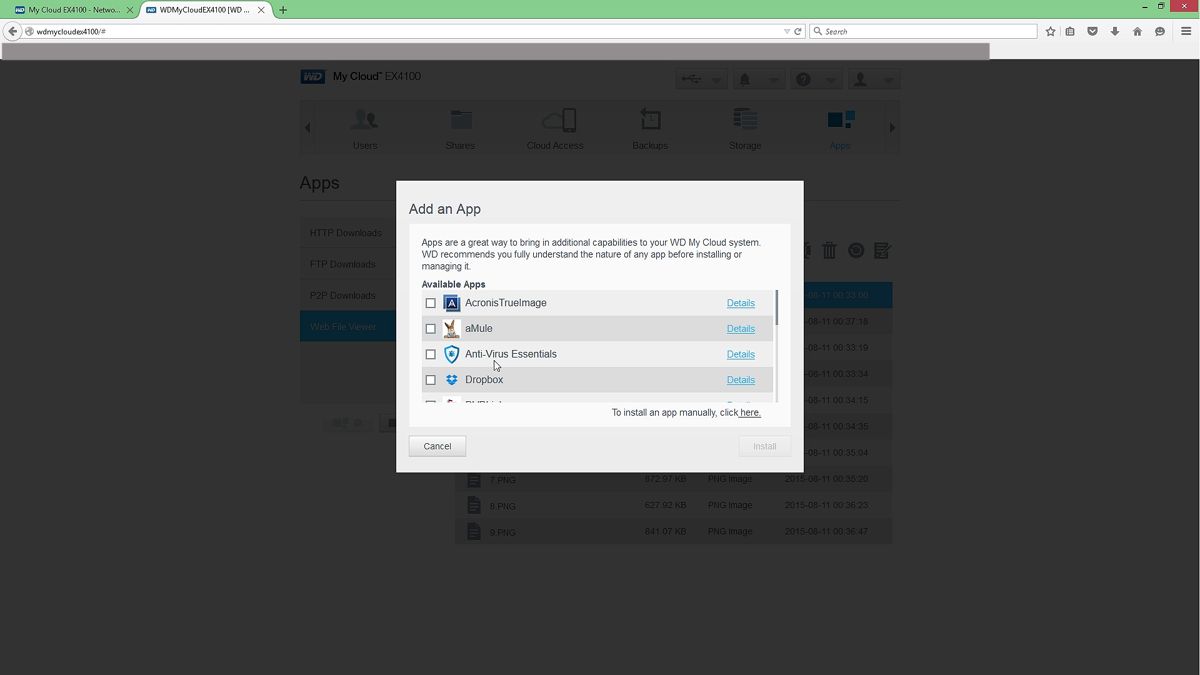
scroll(497, 366, down, 3)
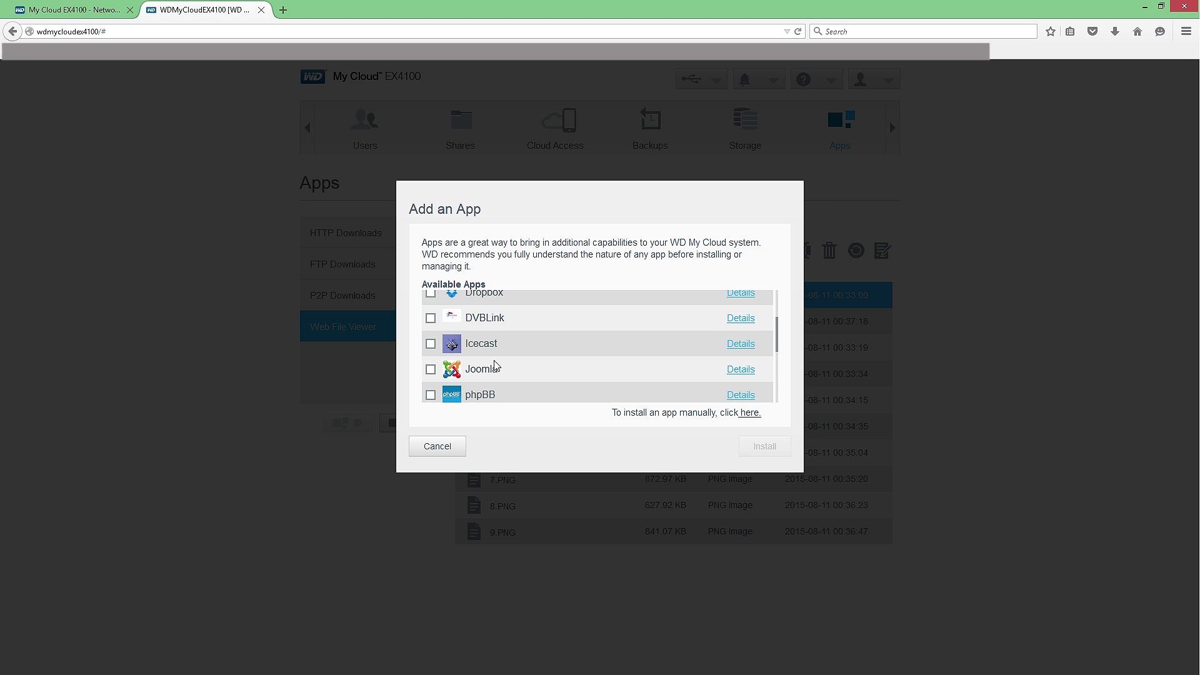
scroll(497, 366, down, 3)
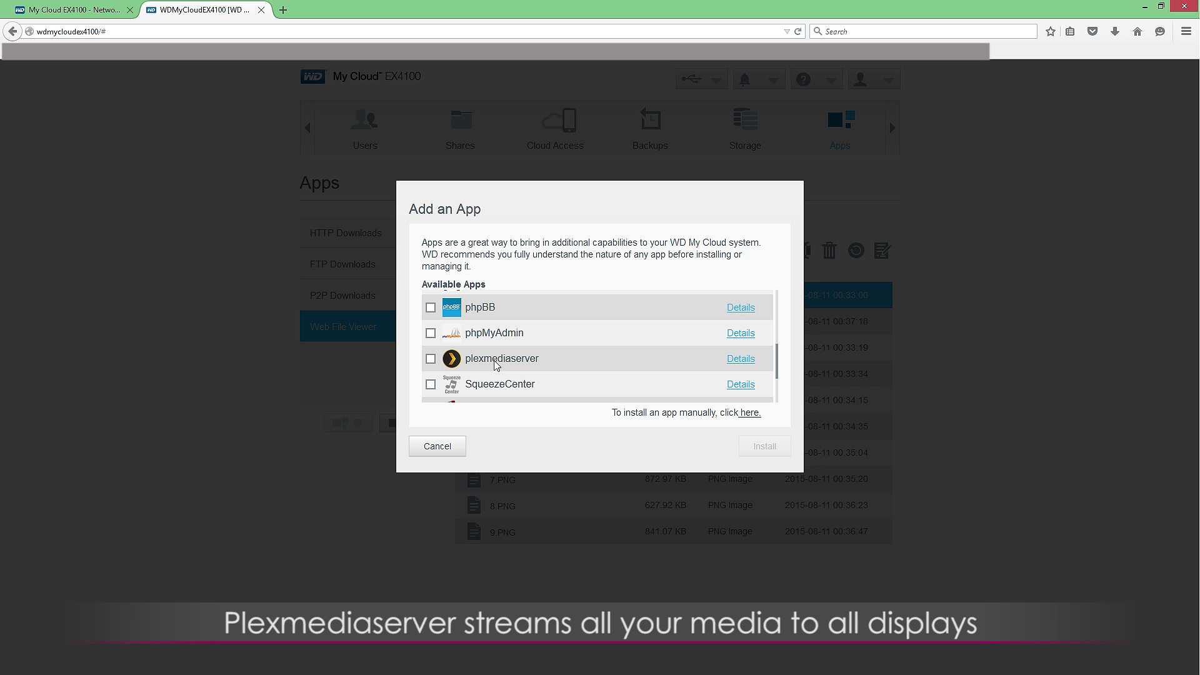
scroll(497, 365, down, 3)
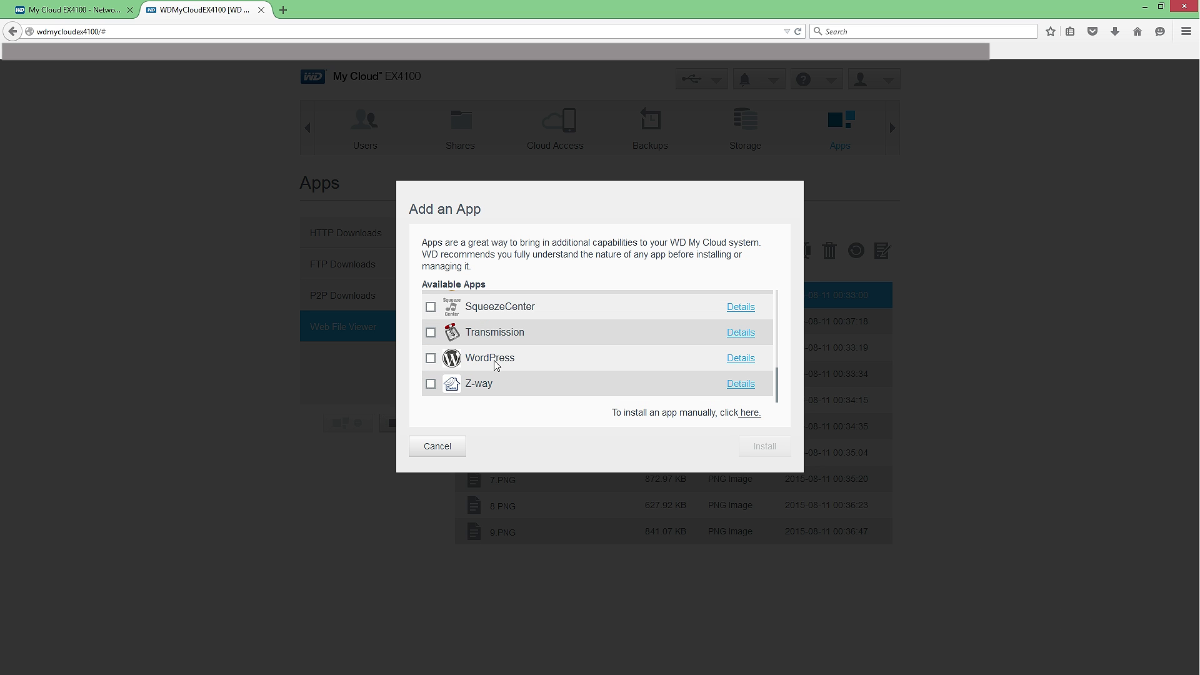
scroll(497, 366, up, 10)
click(431, 383)
click(764, 446)
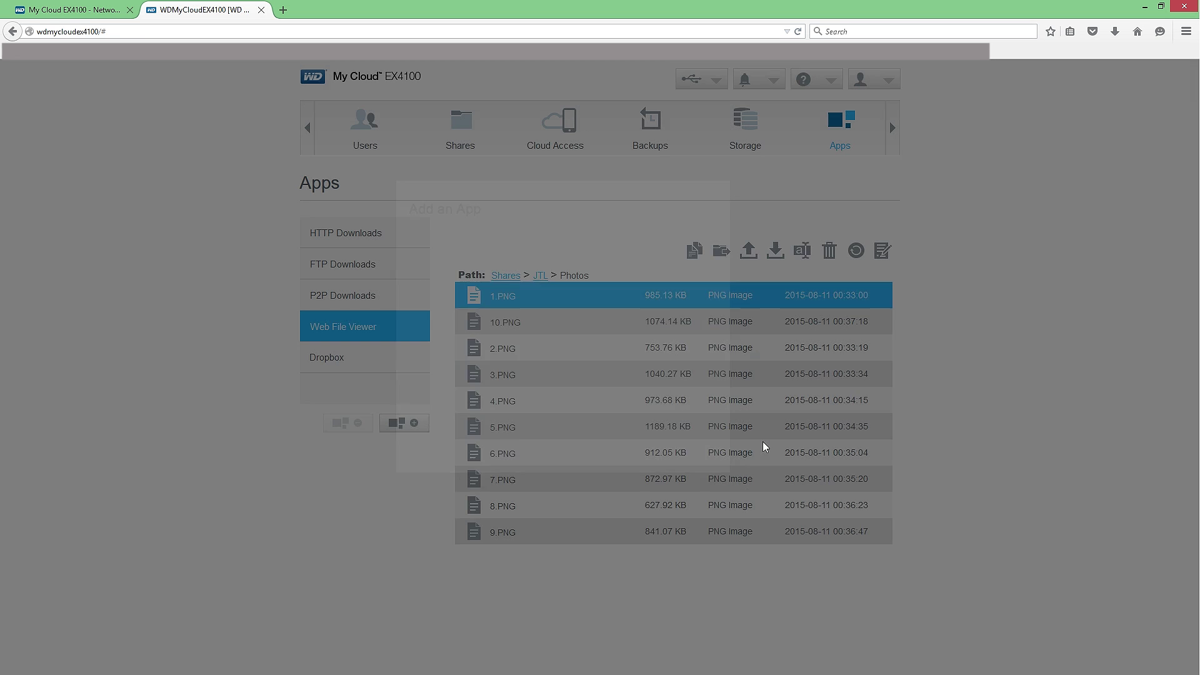
click(405, 362)
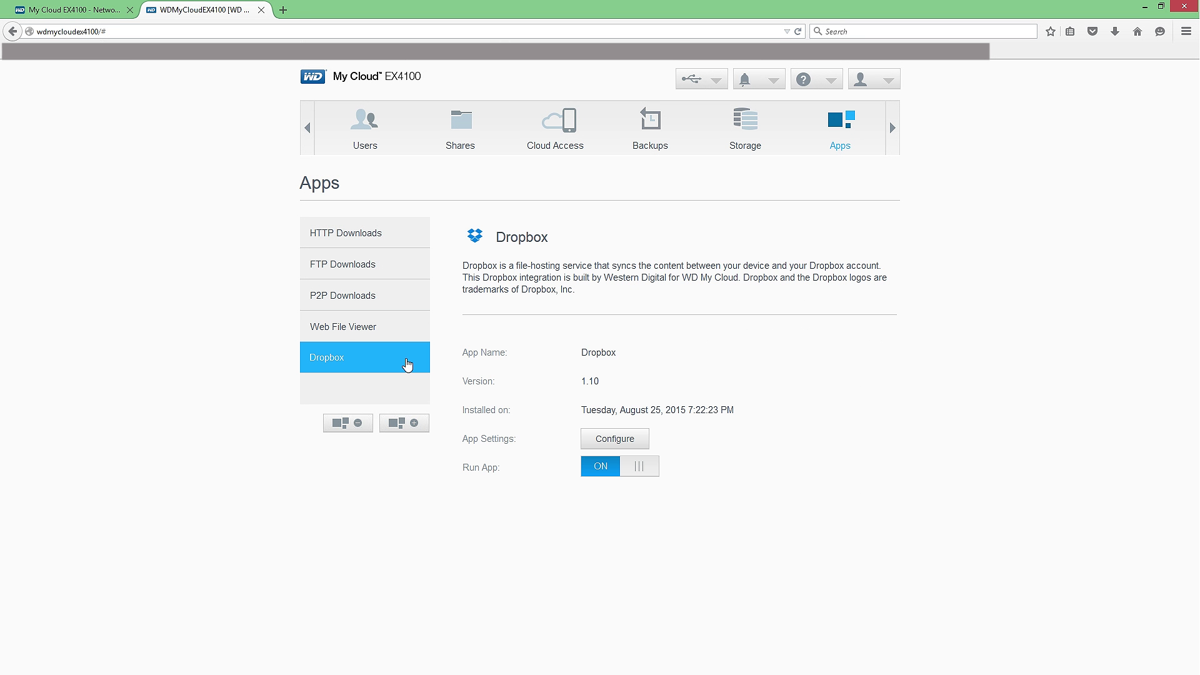
Step: Cancel removing Dropbox, then open its Configure settings and browse for a local sync folder
click(357, 424)
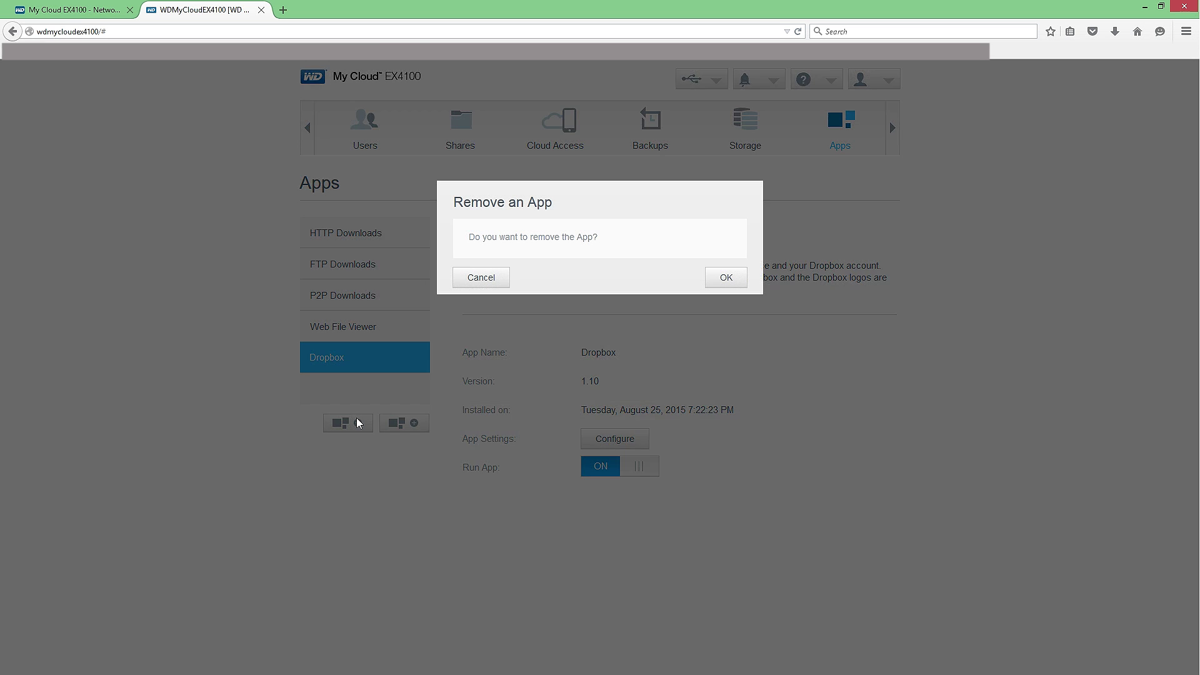
key(Escape)
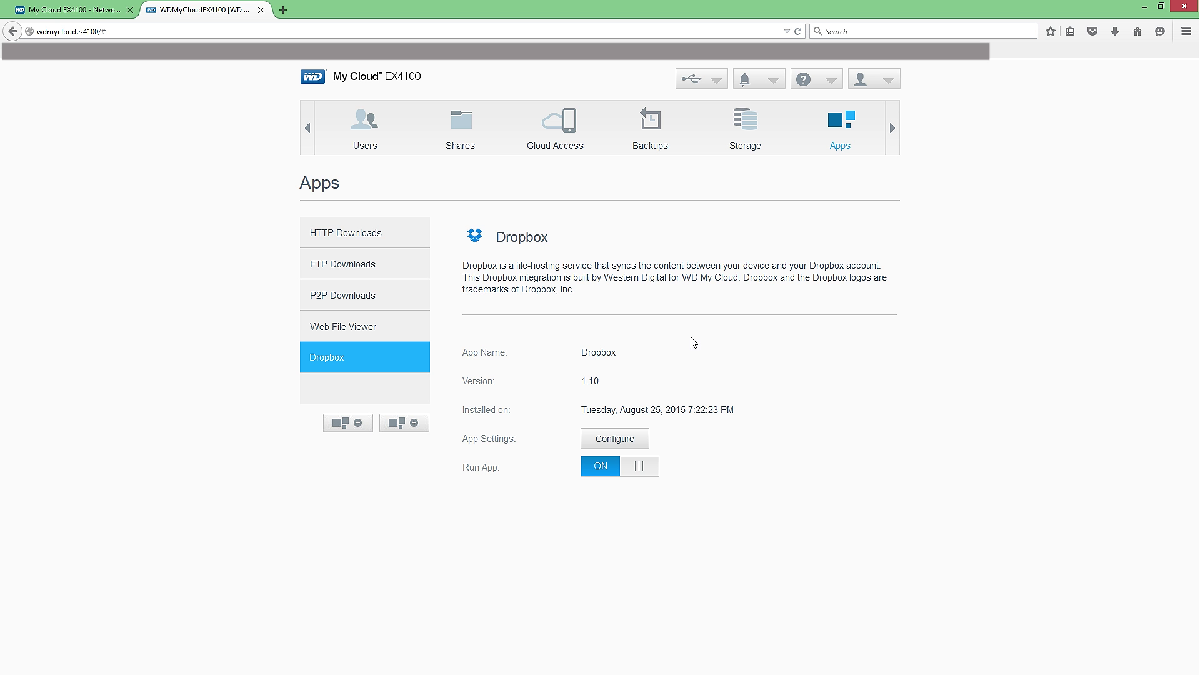
click(611, 438)
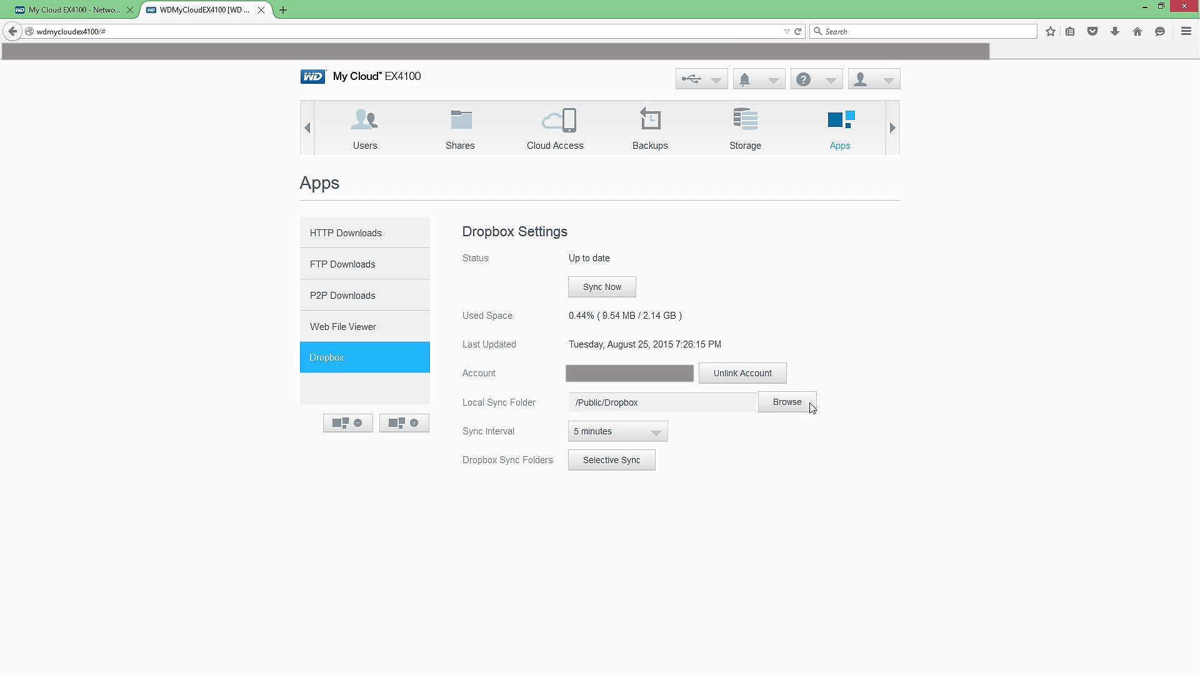
click(808, 407)
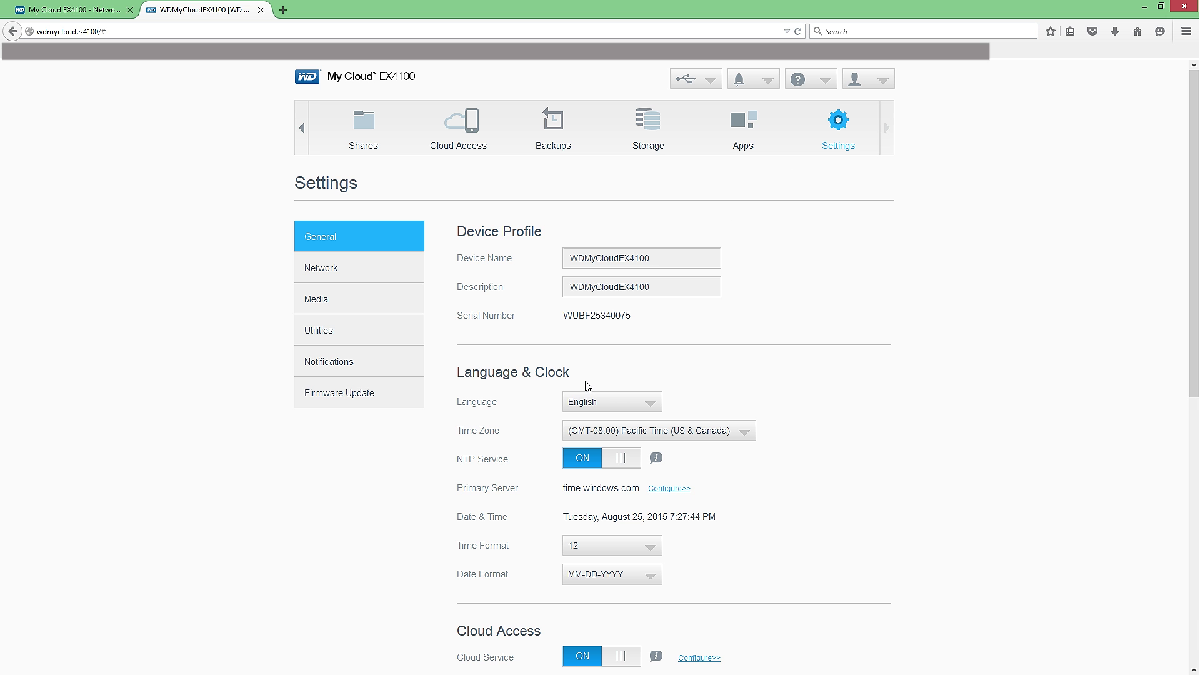
Step: Review the General and Network settings, then show Media settings with DLNA streaming and iTunes both off
scroll(586, 386, down, 10)
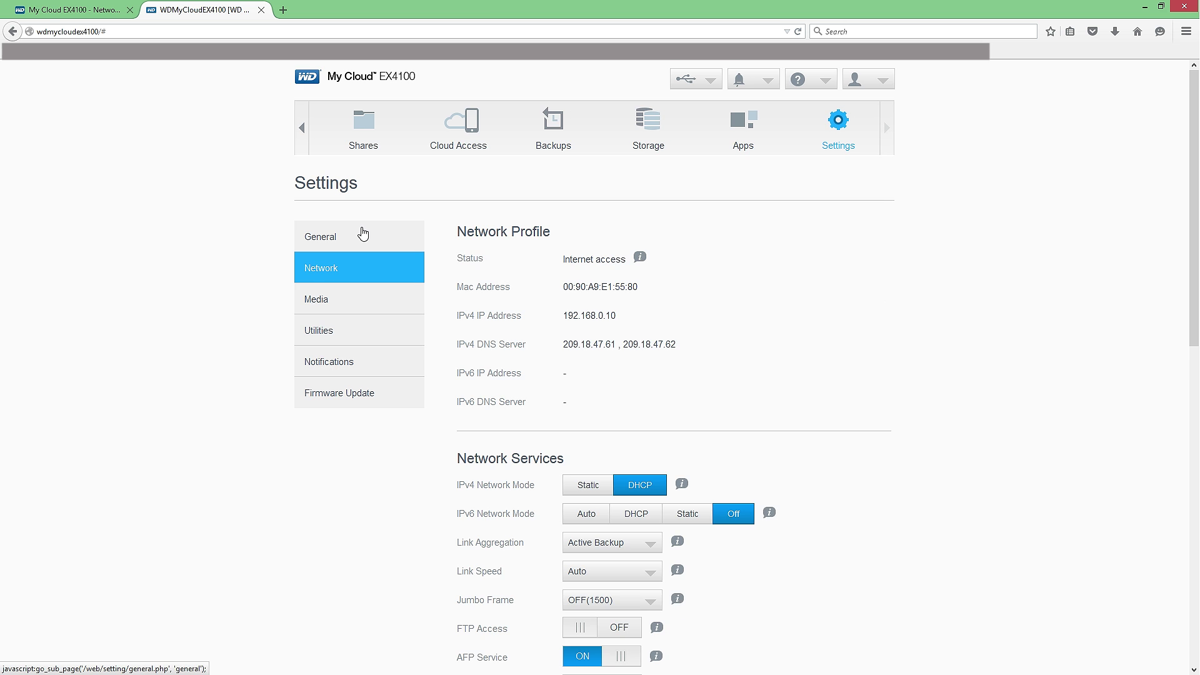
scroll(818, 337, down, 1)
scroll(927, 313, down, 5)
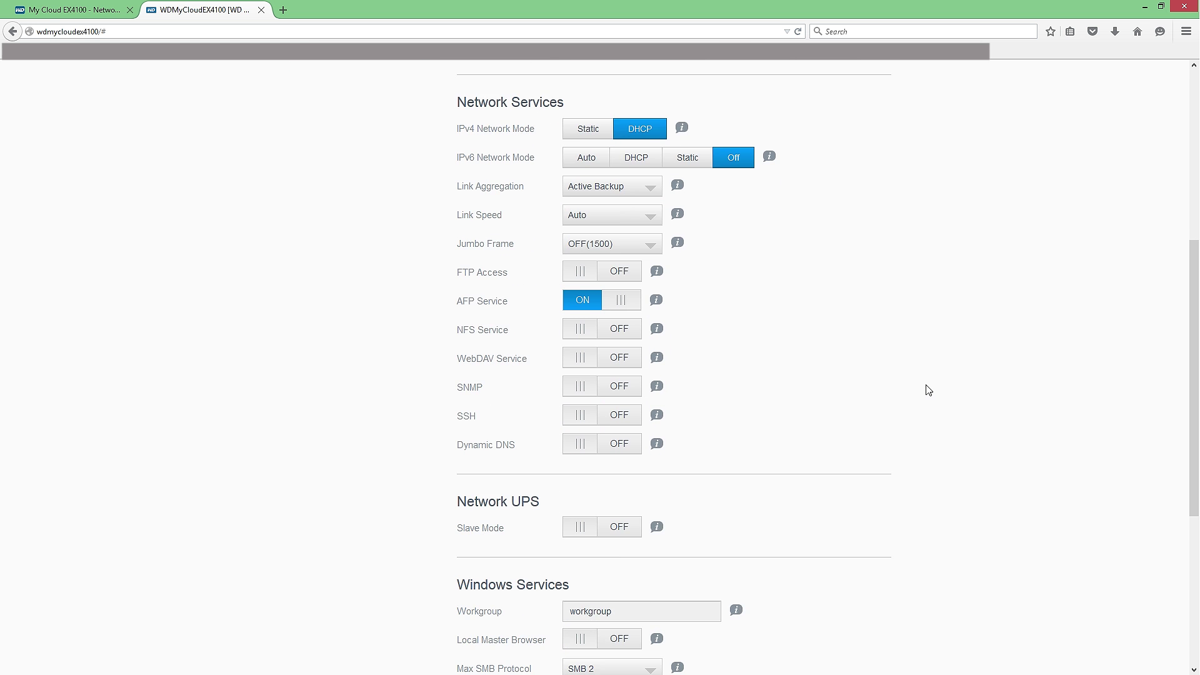
scroll(928, 390, down, 3)
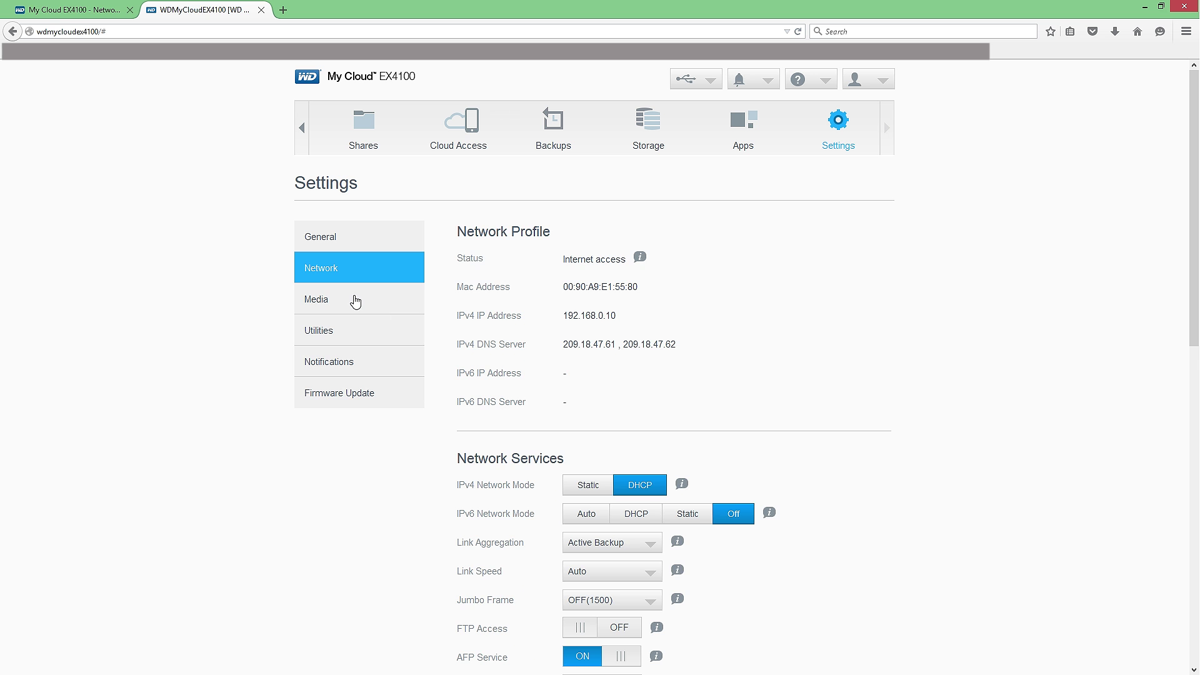
click(356, 300)
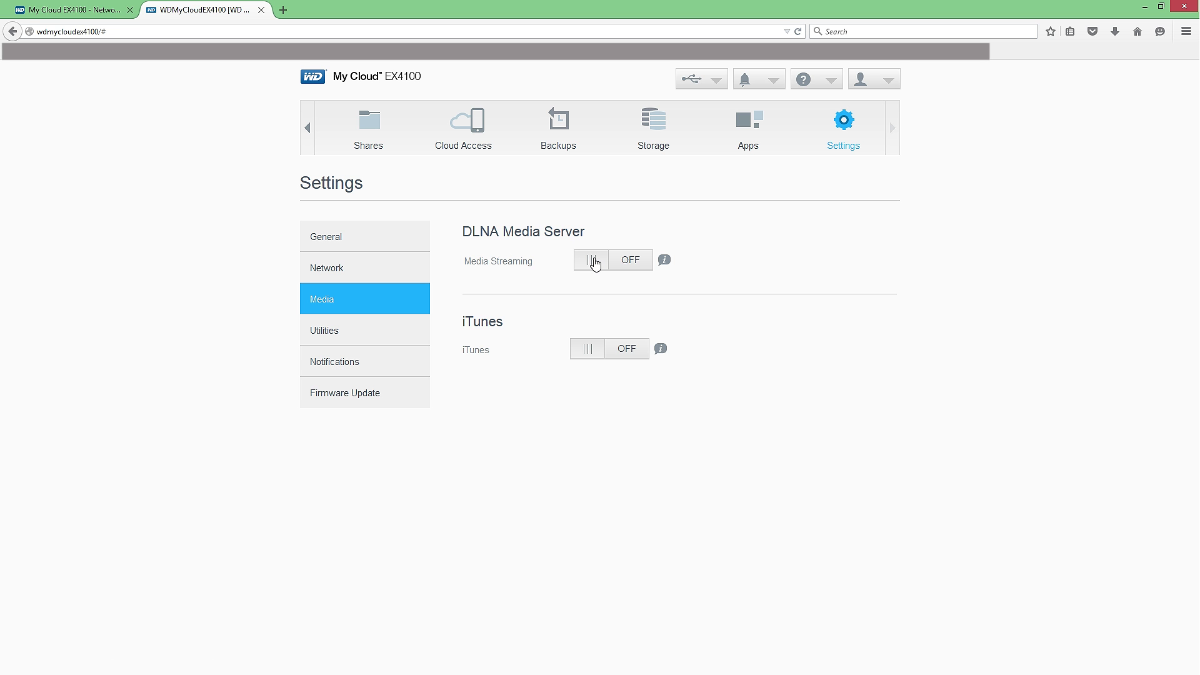
Step: Look over Utilities and Notifications, then show Firmware Update: version 1.06.133, Auto Update off
click(382, 341)
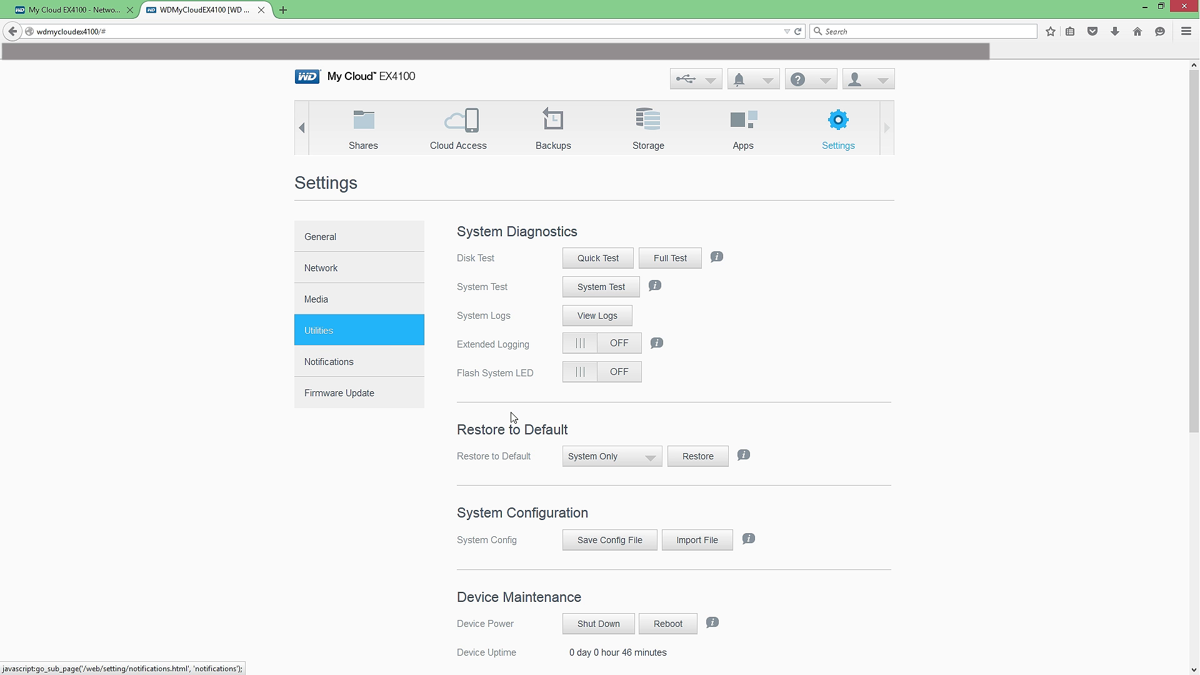
scroll(525, 452, down, 6)
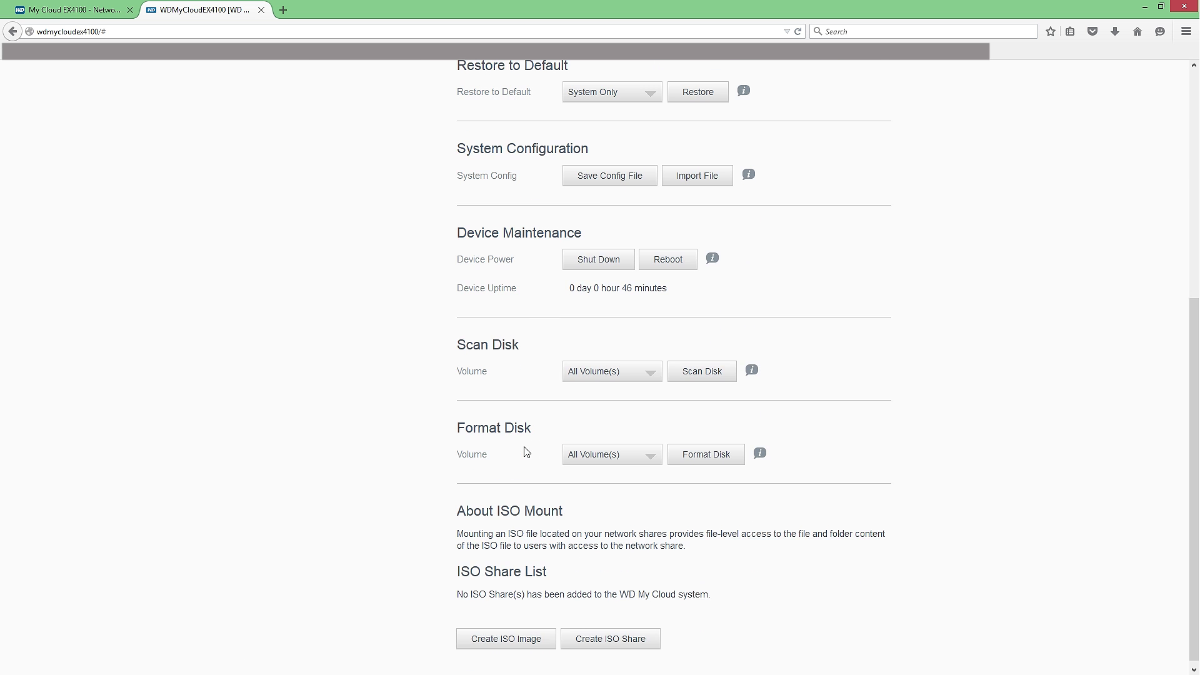
scroll(525, 451, up, 6)
click(367, 357)
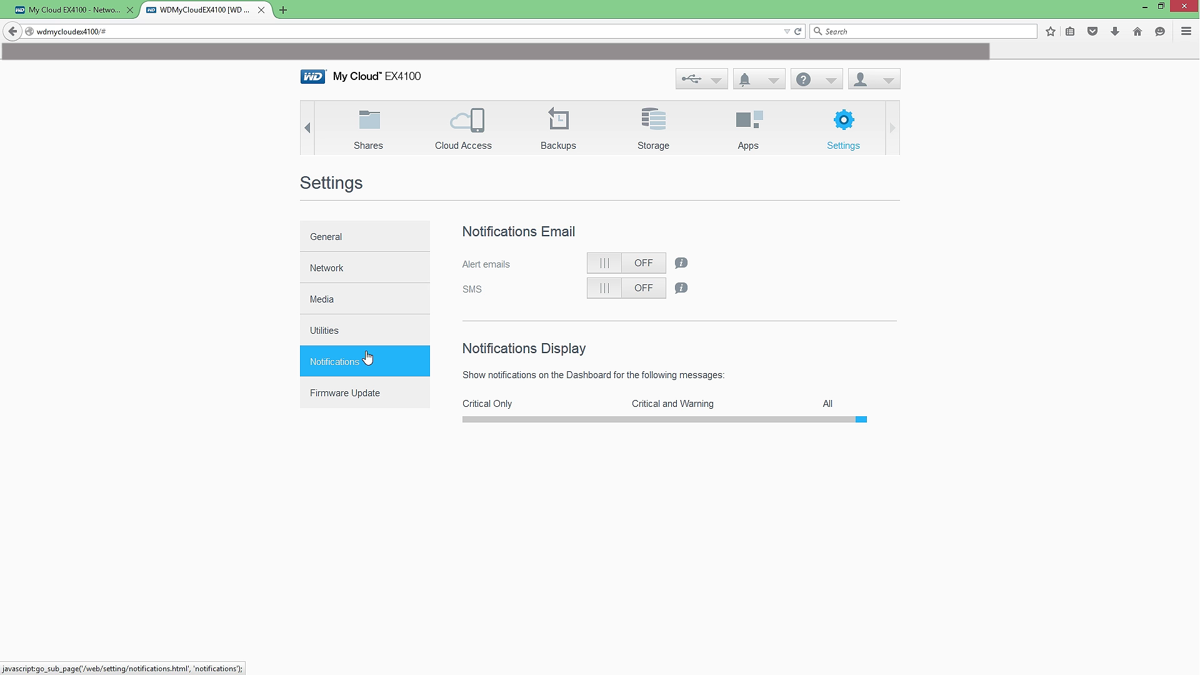
click(342, 391)
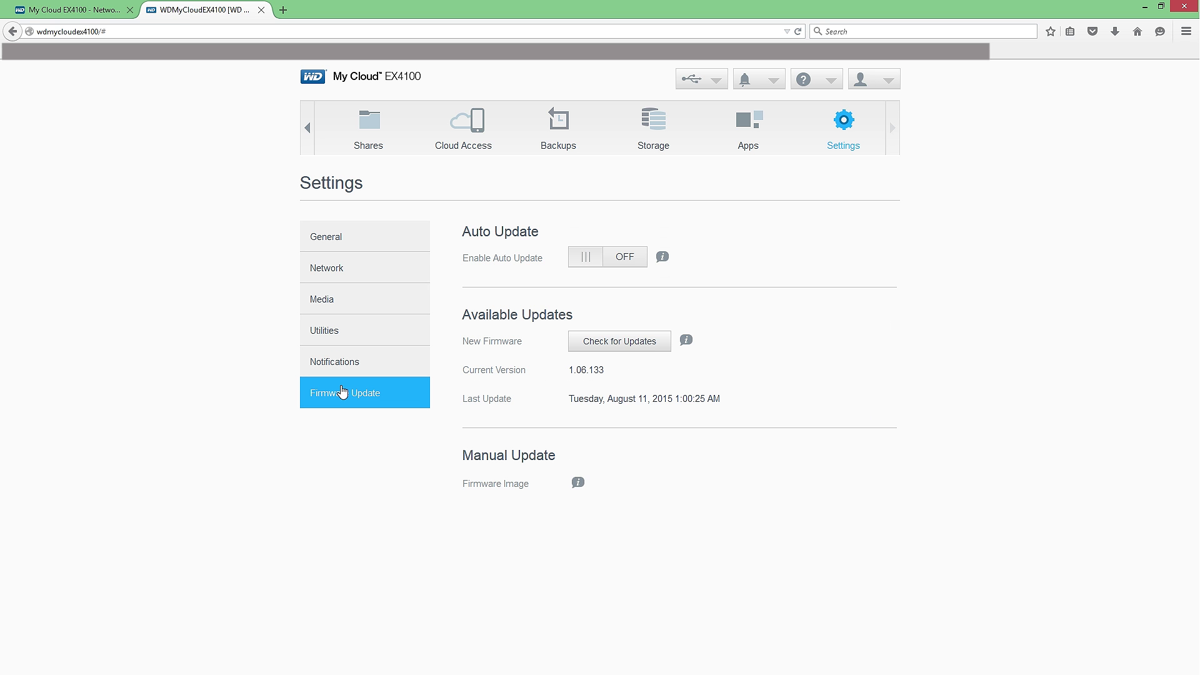